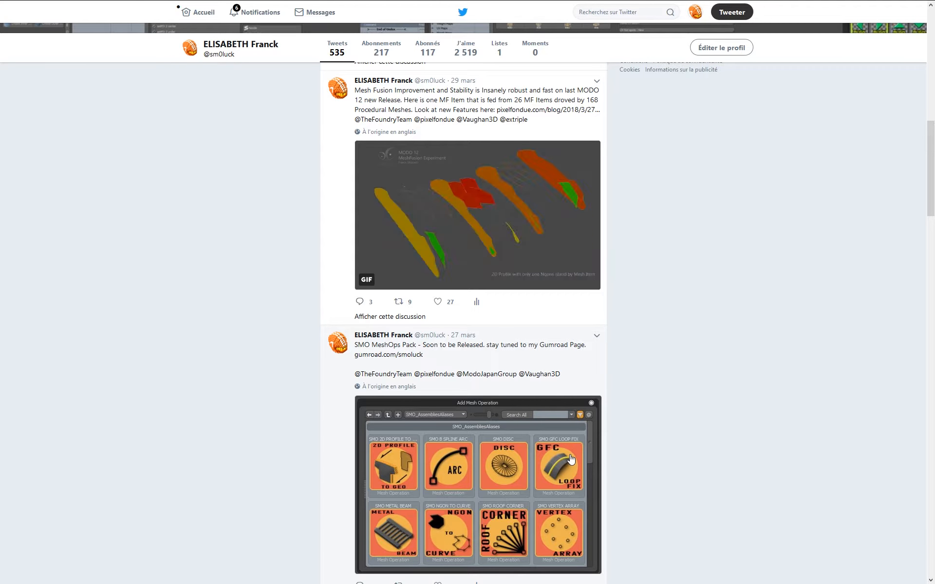
Switch to Modo and show only the STEP_2_Curve_From_Ngon mesh in place of STEP_3_GFC
key(alt+Tab)
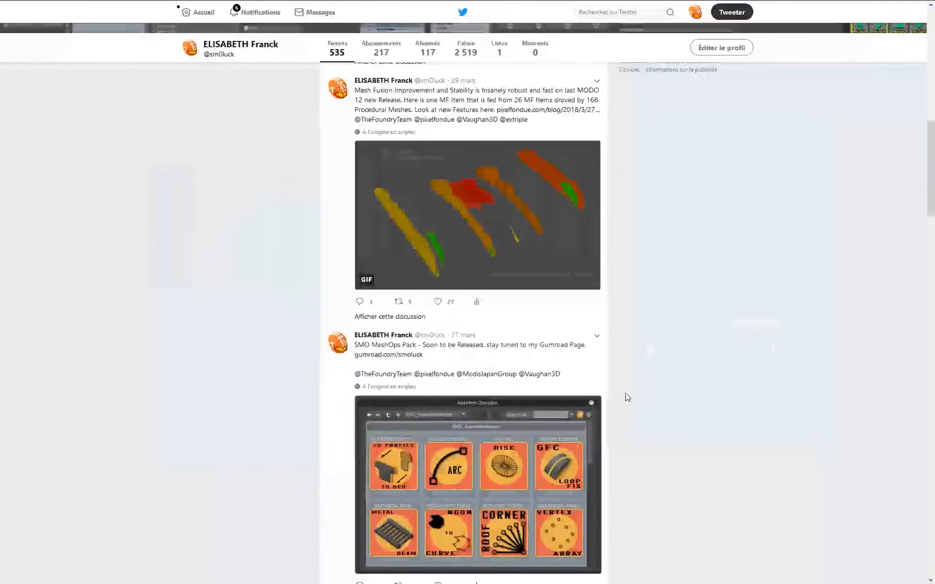
key(alt+Tab)
key(alt+Tab)
alt+drag(490, 285, 540, 290)
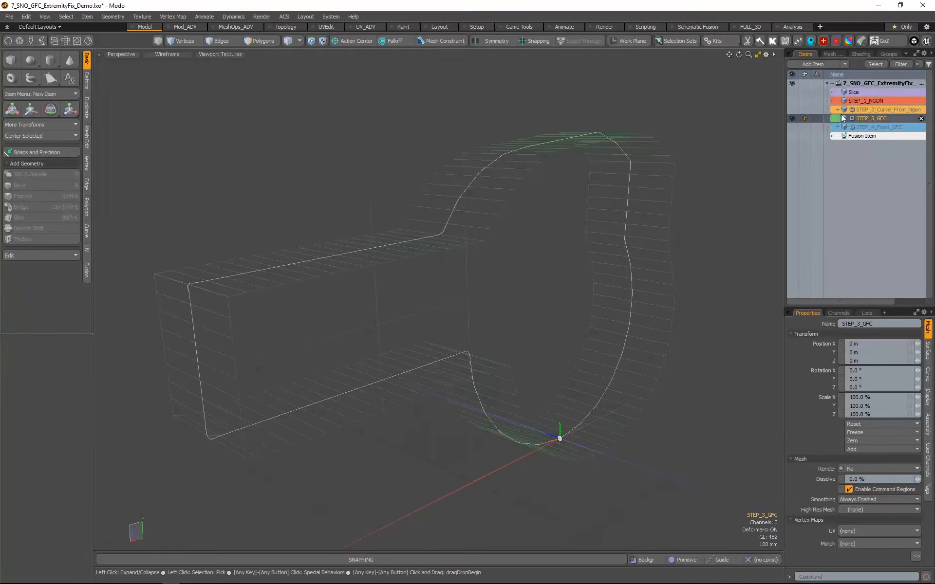
click(863, 110)
click(791, 109)
click(791, 117)
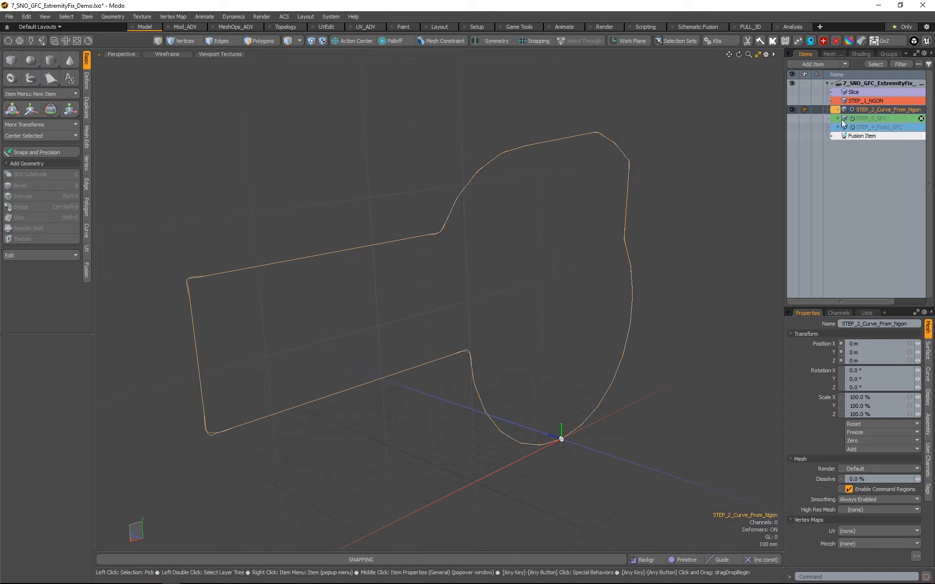
Show the STEP_3_GFC mesh again, hide STEP_2_Curve_From_Ngon, and make STEP_3_GFC the selected item
click(791, 117)
click(792, 109)
click(882, 119)
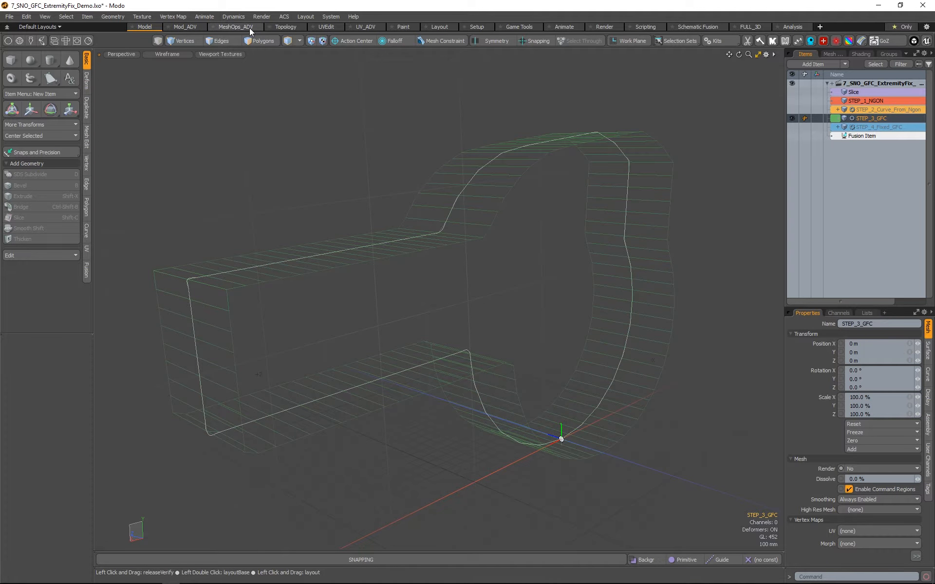
Select all connected polygons of the STEP_3_GFC strip to inspect them, and clear the selection
alt+drag(336, 187, 388, 177)
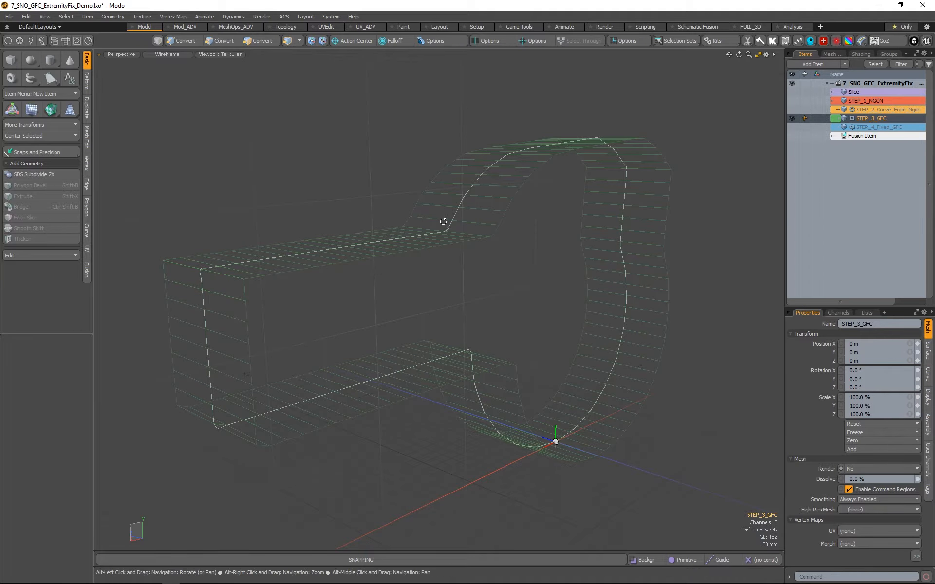
alt+drag(443, 222, 509, 241)
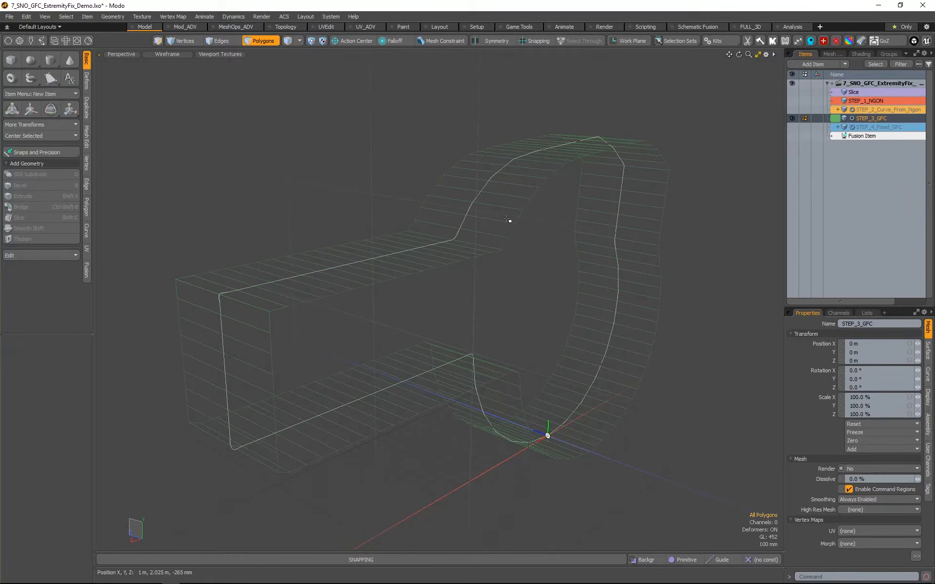
double_click(508, 219)
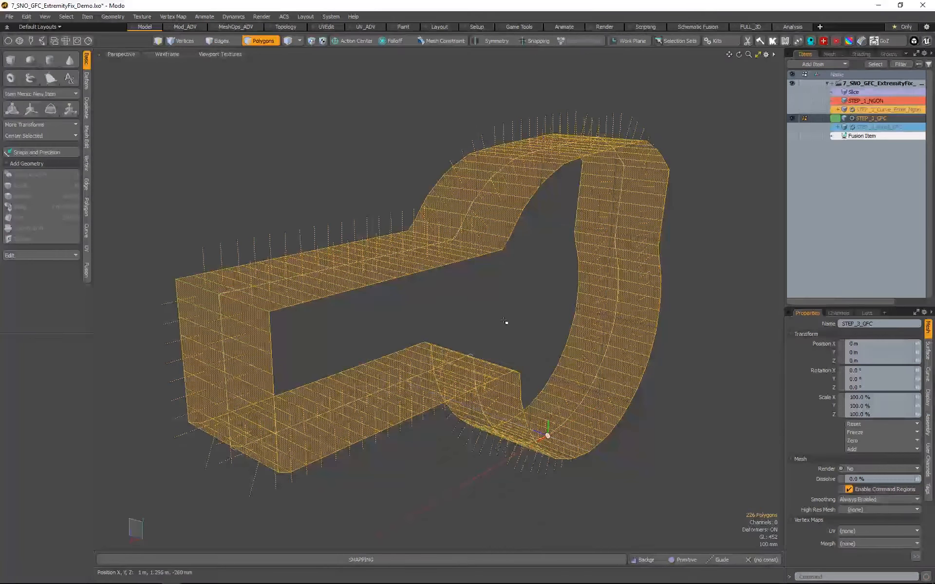
click(541, 305)
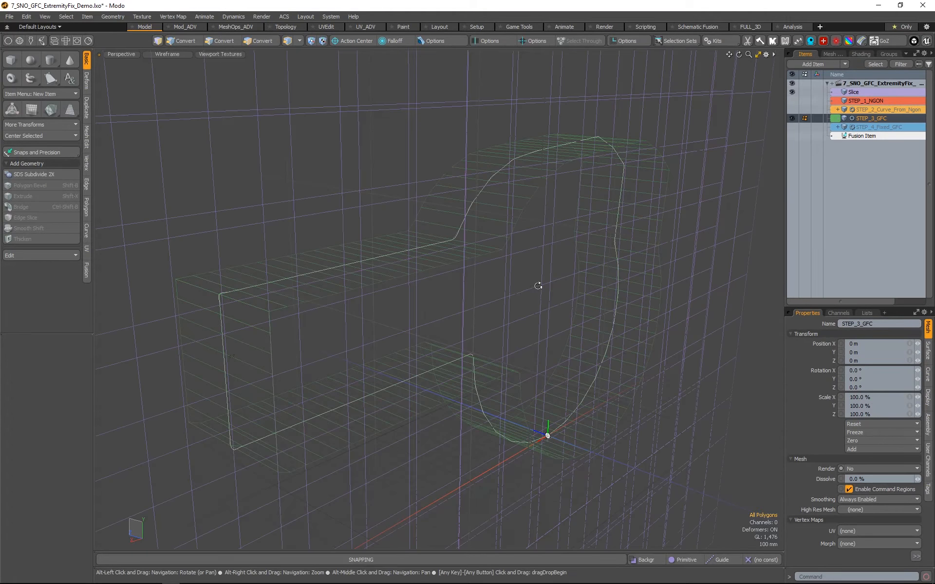
Examine how the Slice mesh crosses the STEP_3_GFC strip from the front and edge-on
scroll(538, 285, down, 5)
alt+drag(538, 285, 506, 213)
scroll(502, 297, up, 2)
alt+drag(527, 287, 574, 334)
click(614, 329)
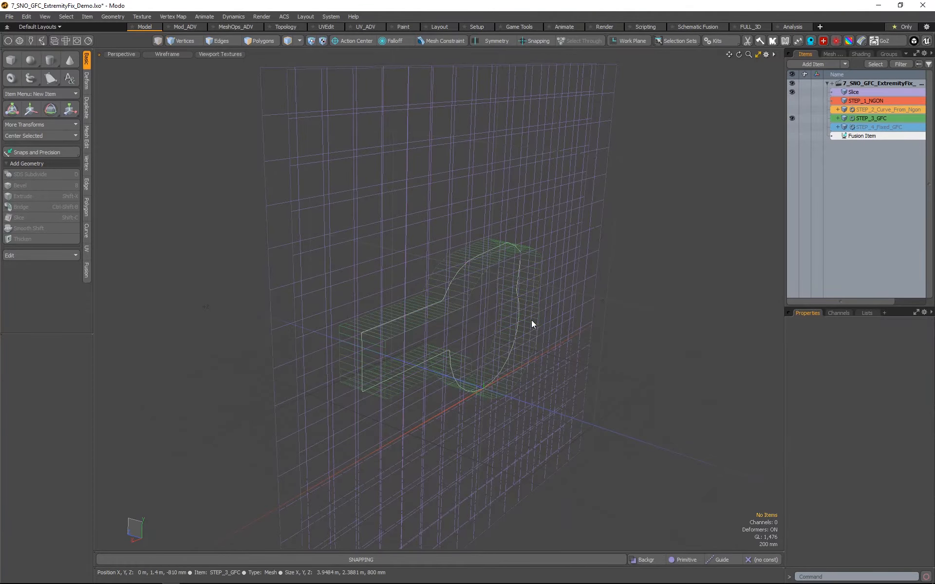
alt+drag(520, 328, 659, 234)
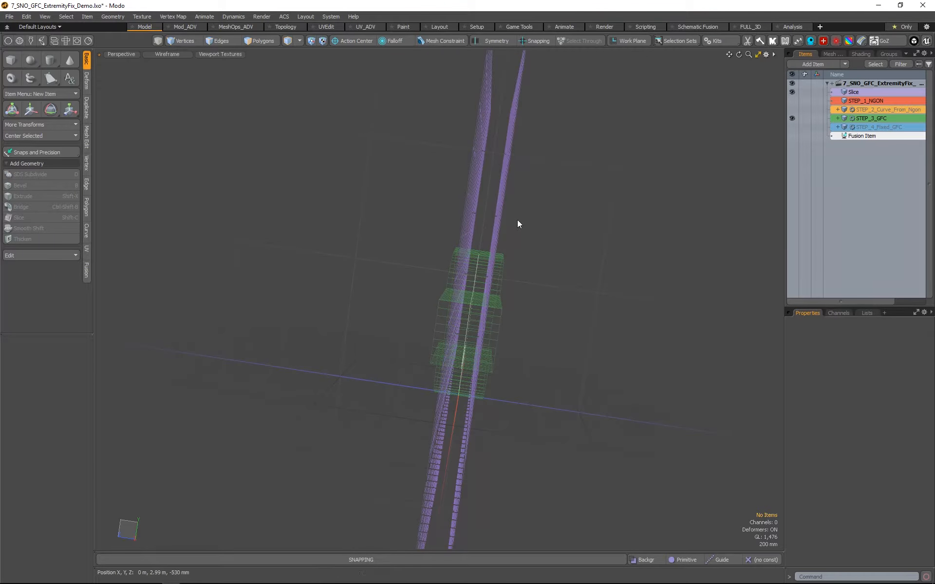
Select a horizontal band of polygons across both parallel sheets of the Slice mesh to inspect its thickness
key(3)
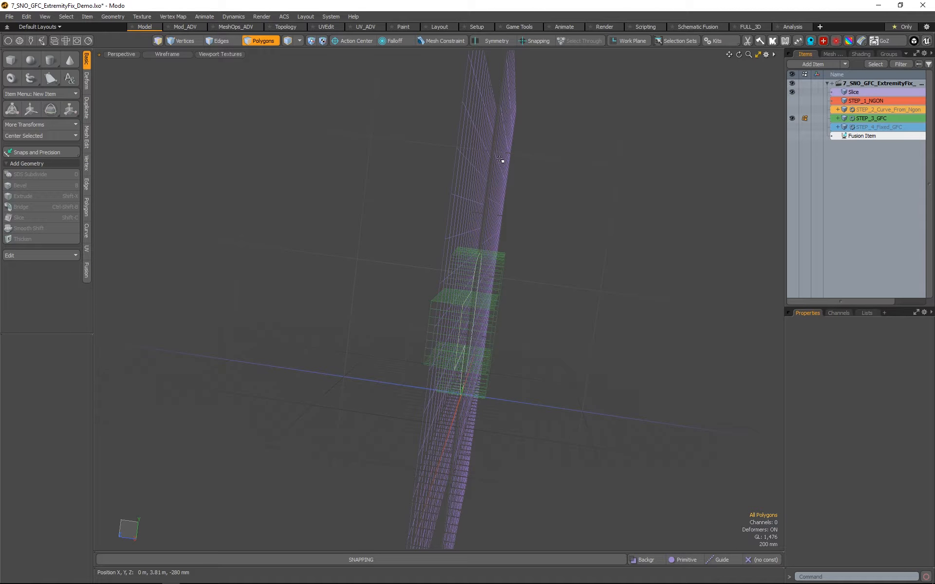
click(500, 159)
drag(511, 187, 497, 191)
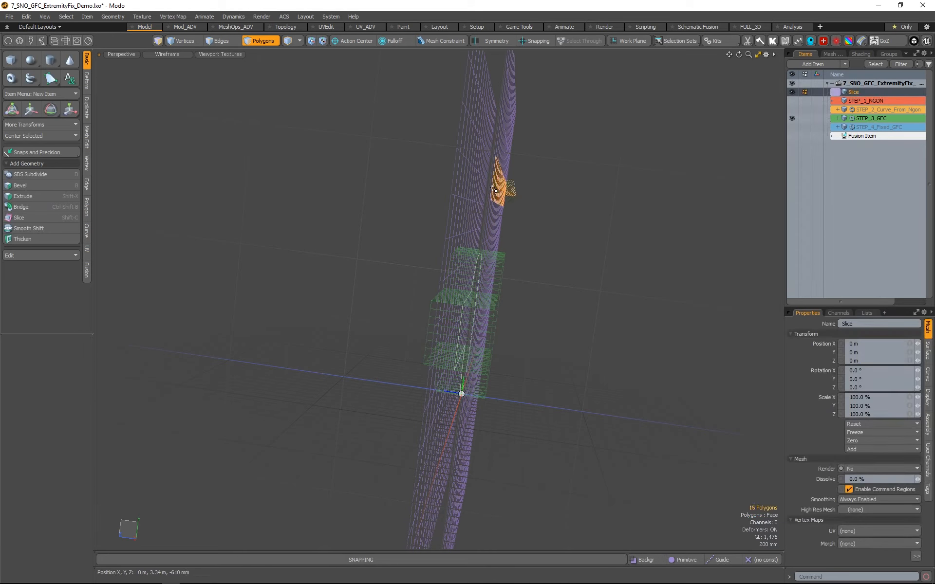
alt+drag(505, 228, 557, 256)
mouse_move(464, 185)
shift+mouse_down()
mouse_move(479, 185)
mouse_move(442, 192)
shift+mouse_up()
alt+drag(496, 249, 394, 270)
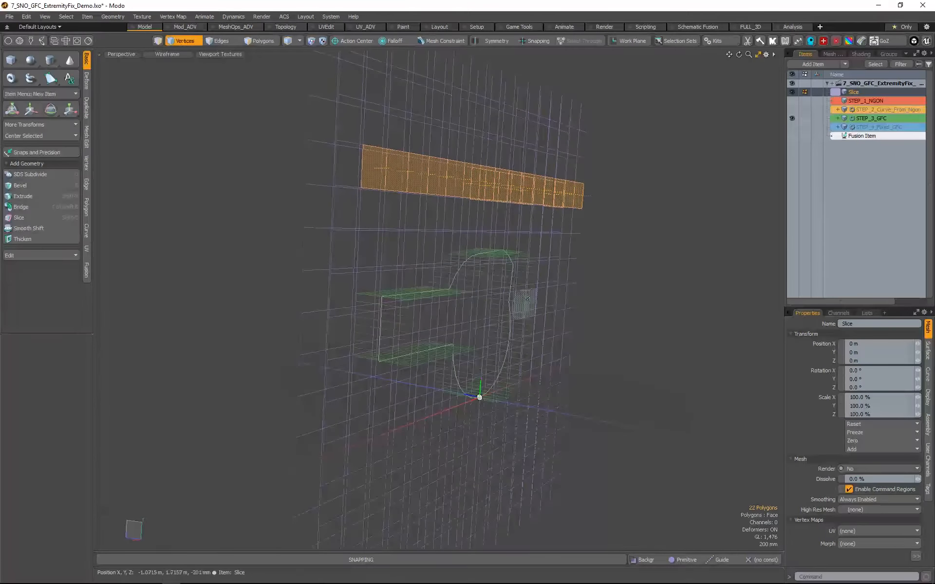
Select the Slice and STEP_3_GFC items together and examine how the two meshes intersect
key(1)
key(5)
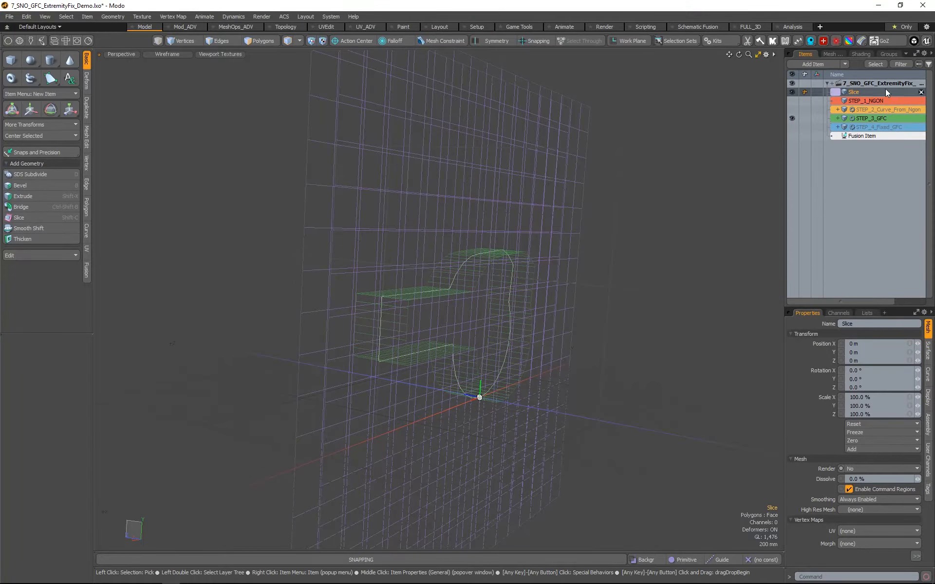
ctrl+click(872, 119)
alt+drag(598, 215, 488, 287)
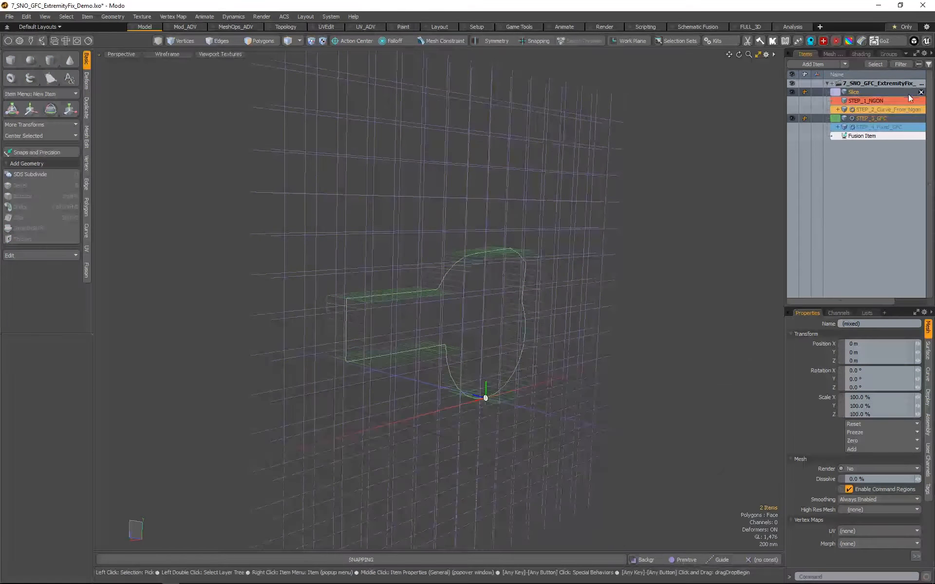
alt+drag(514, 344, 446, 323)
alt+right_drag(445, 324, 472, 317)
alt+drag(473, 318, 525, 376)
alt+right_drag(411, 299, 453, 288)
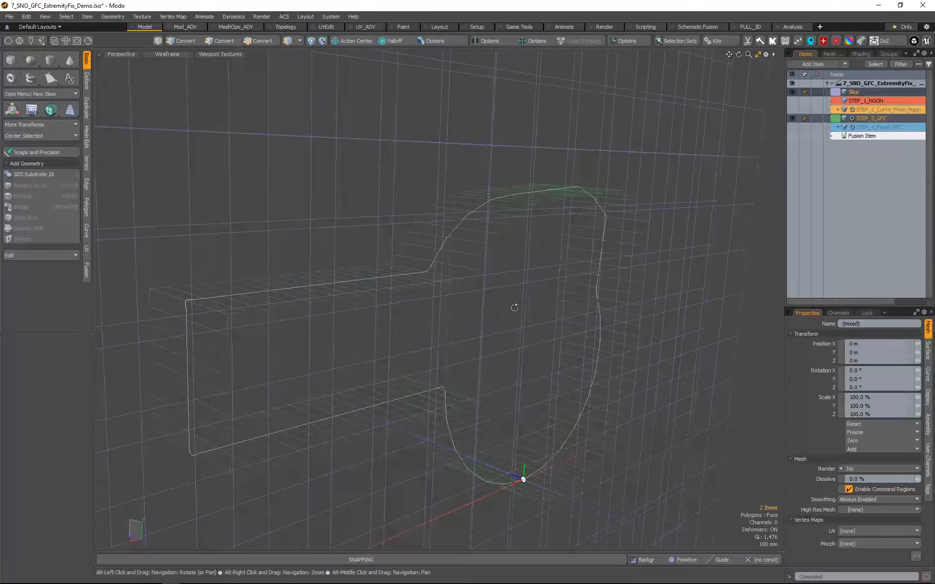
alt+middle_drag(583, 271, 591, 239)
alt+drag(591, 238, 576, 199)
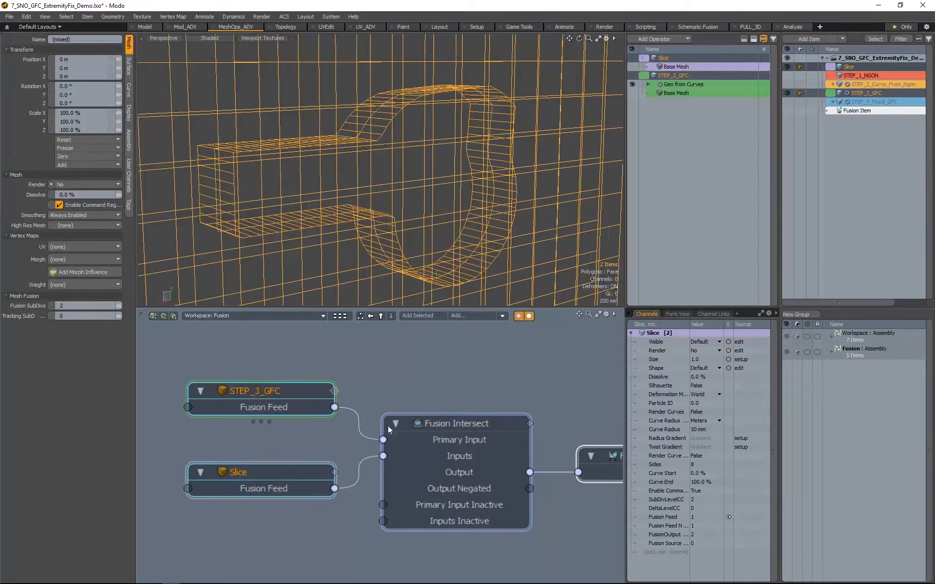
Inspect the STEP_3_GFC and Slice nodes feeding Fusion Intersect in the Fusion schematic, viewing each mesh
alt+drag(451, 372, 404, 379)
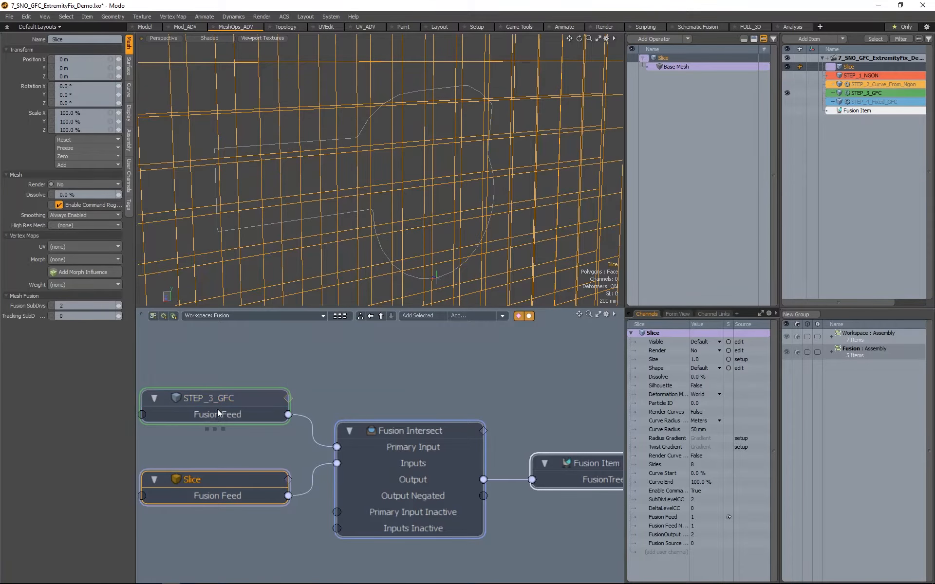
click(206, 401)
alt+drag(268, 455, 270, 442)
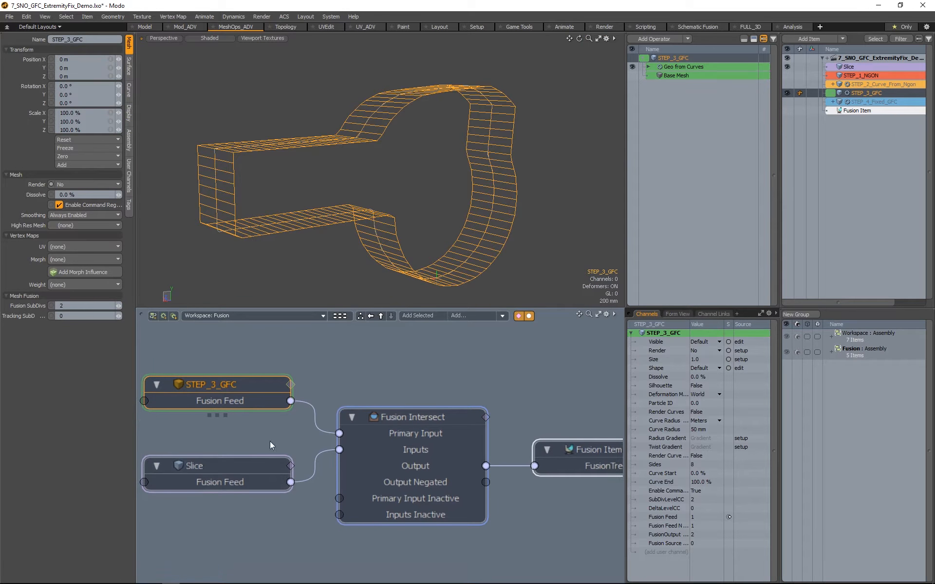
click(191, 470)
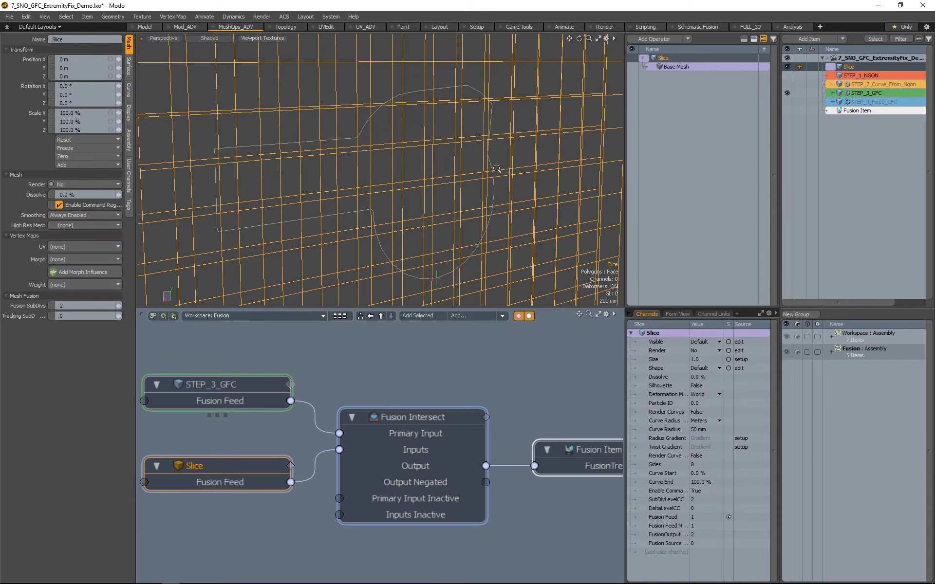
ctrl+alt+drag(497, 168, 431, 185)
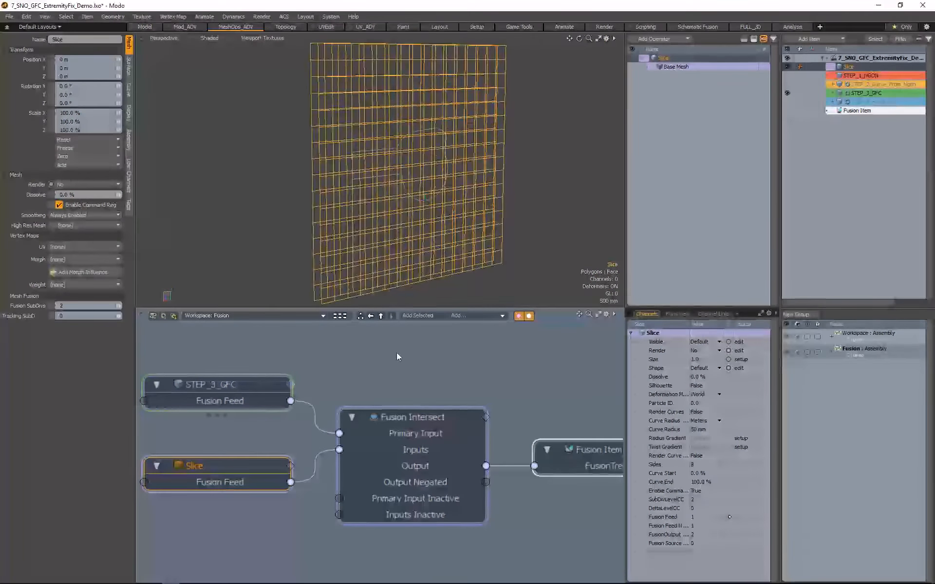
Follow the schematic from Fusion Intersect to Fusion Item, and show the Fusion Item to examine the fused result
click(441, 428)
alt+drag(498, 395, 381, 398)
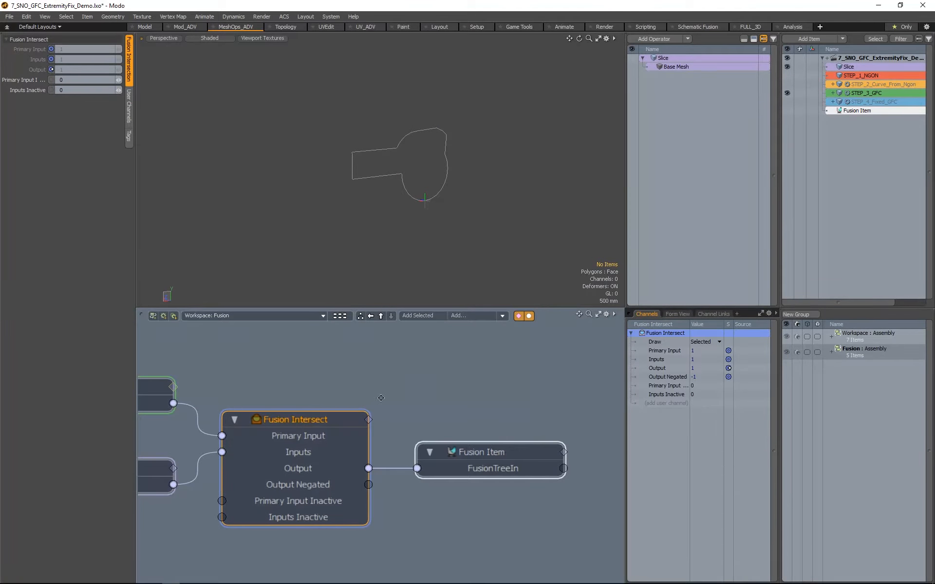
click(485, 451)
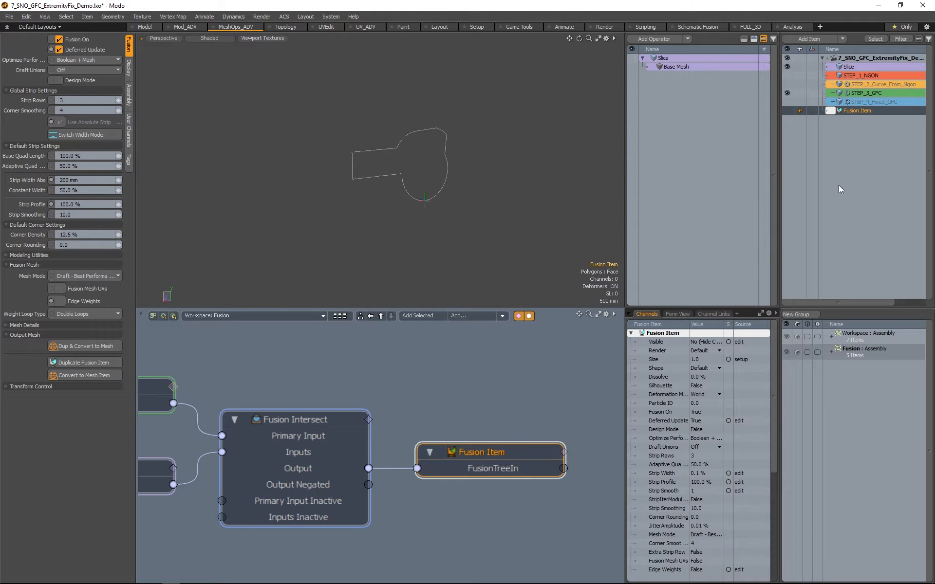
click(790, 111)
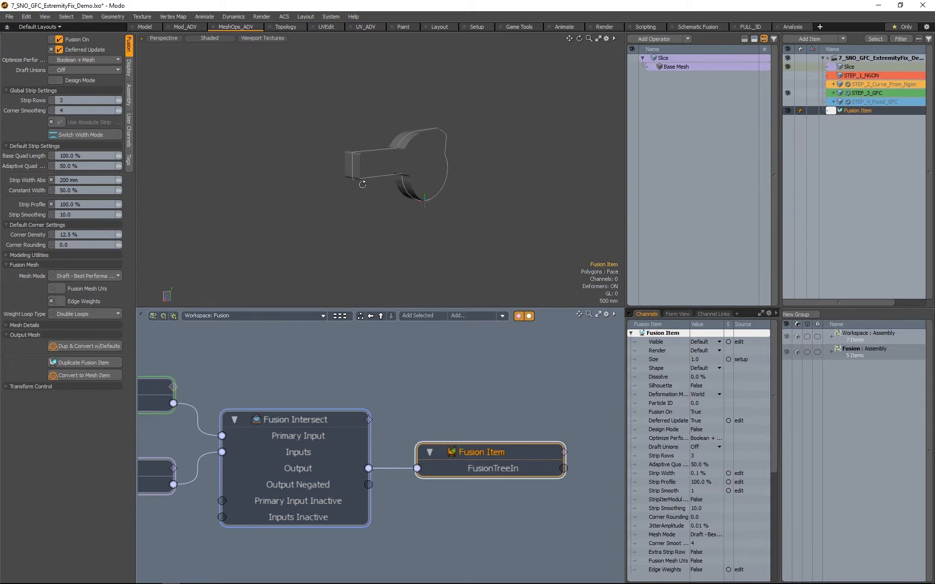
alt+drag(363, 182, 504, 181)
scroll(411, 156, up, 5)
Hide the Fusion Item and select the complete open border edge loop of the STEP_3_GFC mesh
click(866, 93)
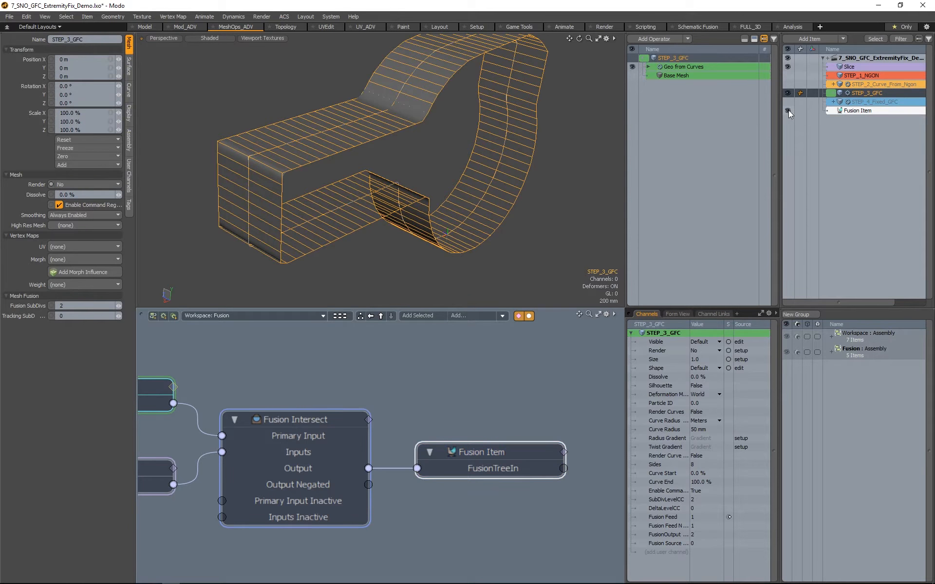
click(788, 112)
alt+drag(376, 172, 399, 175)
key(2)
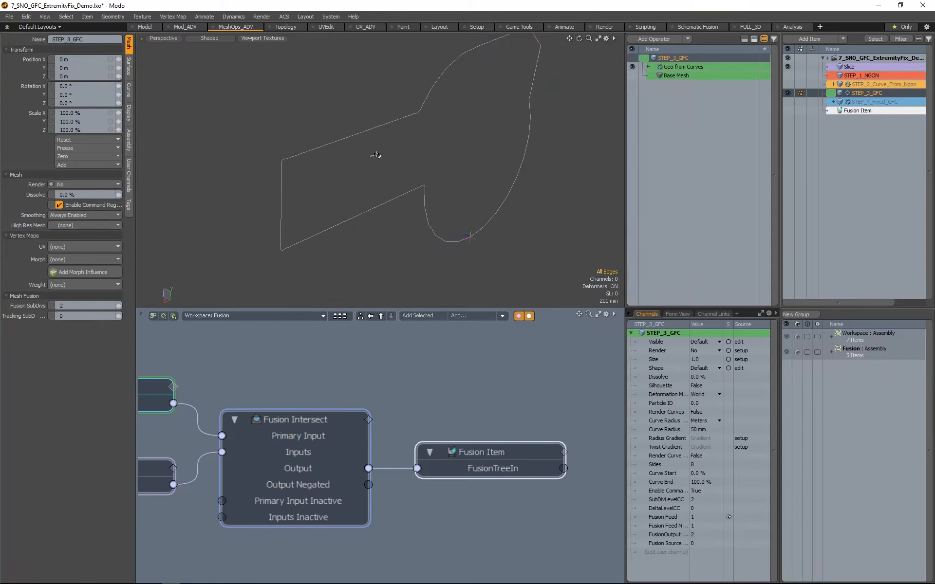
double_click(382, 152)
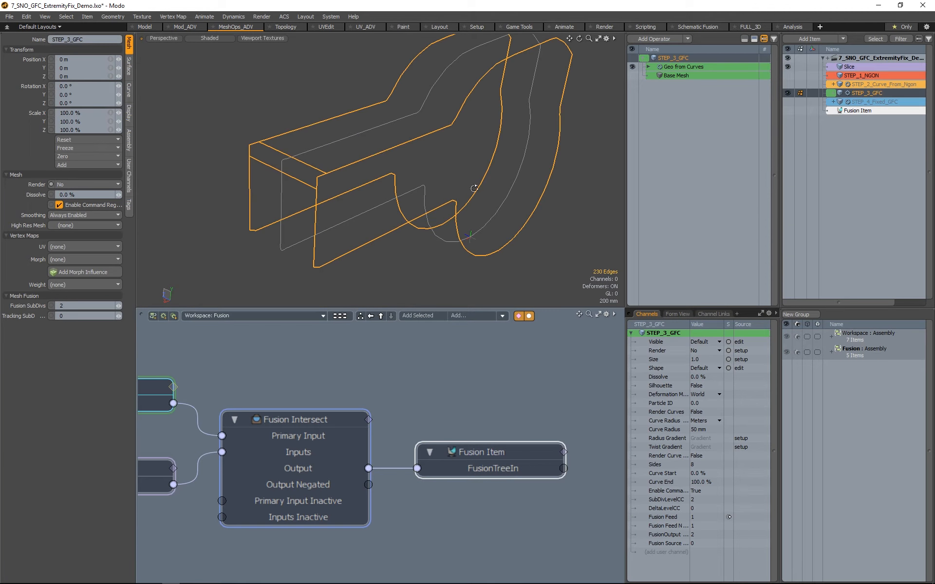
alt+drag(474, 188, 306, 124)
alt+drag(396, 222, 376, 188)
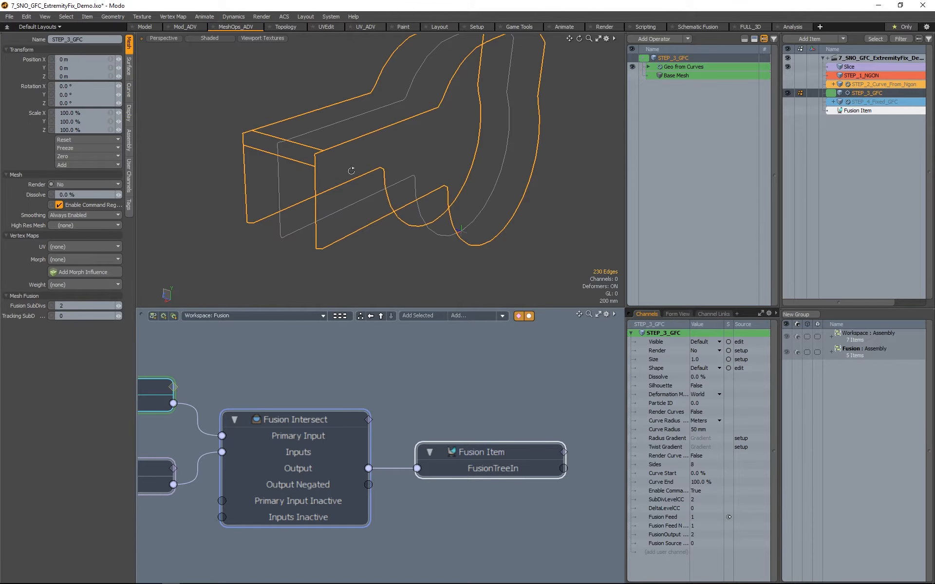
Trace the STEP_3_GFC border by growing a two-edge selection around the end, and reselect the entire edge loop
scroll(328, 168, up, 2)
click(352, 135)
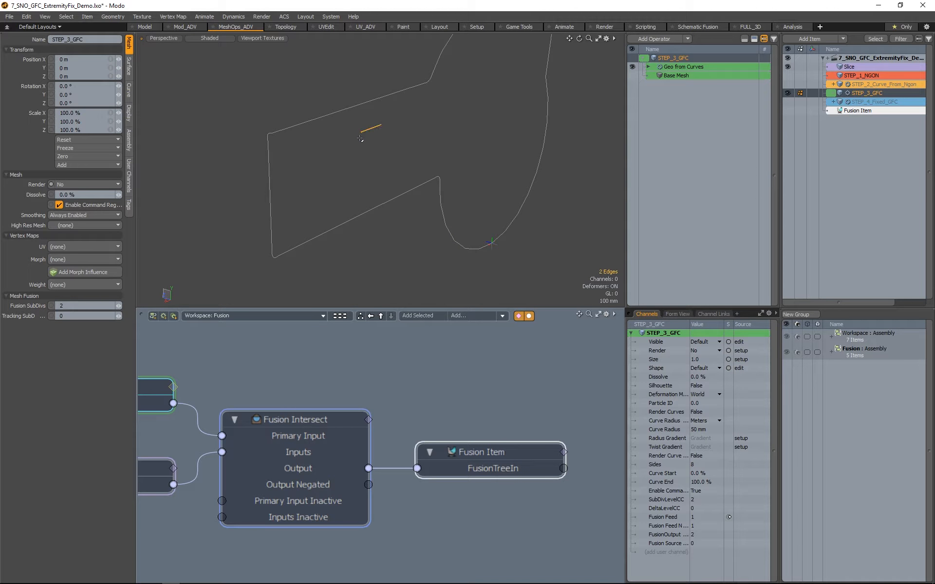
key(Up)
key(Up)
key(Up)
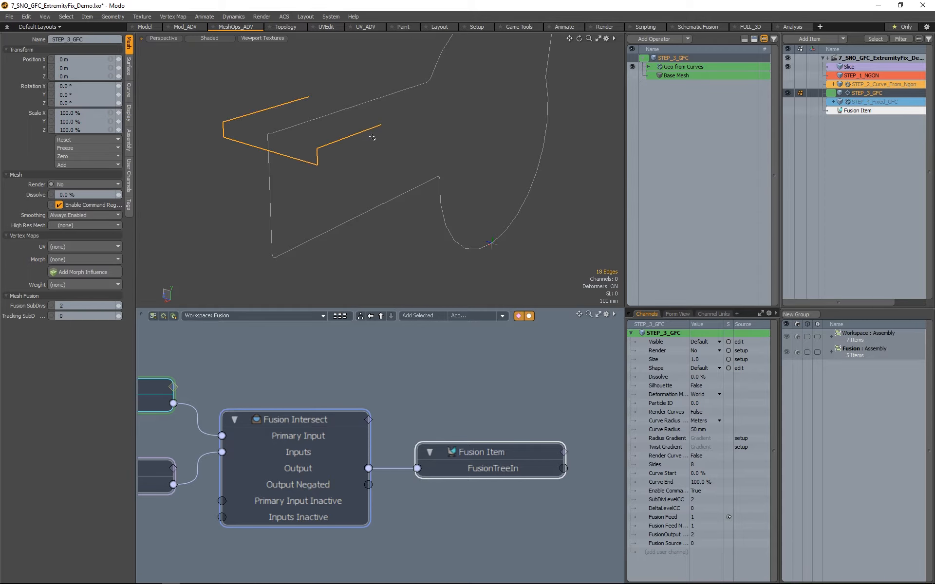
double_click(378, 126)
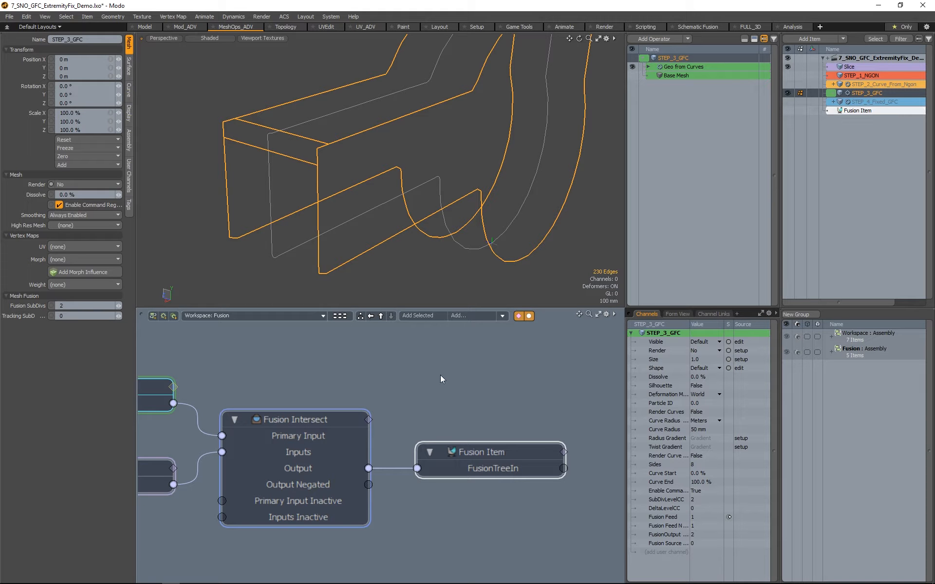
Select the STEP_4_Fixed_GFC mesh in the schematic and open the settings of its SMO_GFC_ExtremityFix operation
alt+drag(259, 370, 428, 498)
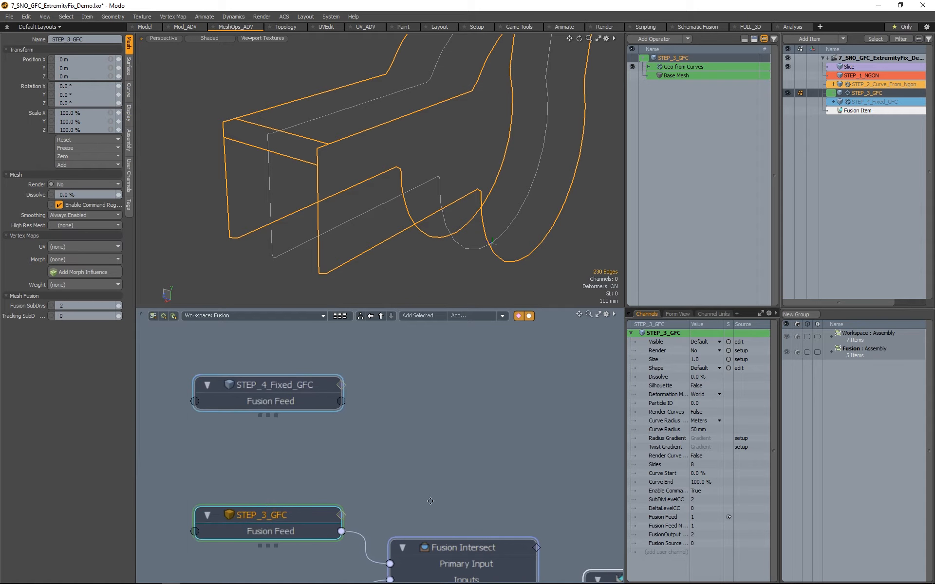
click(290, 389)
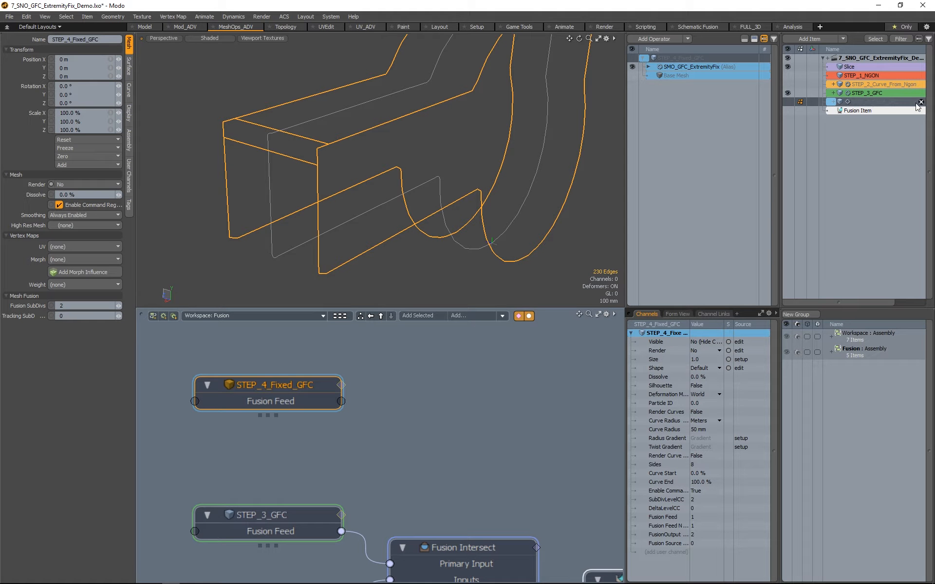
click(832, 102)
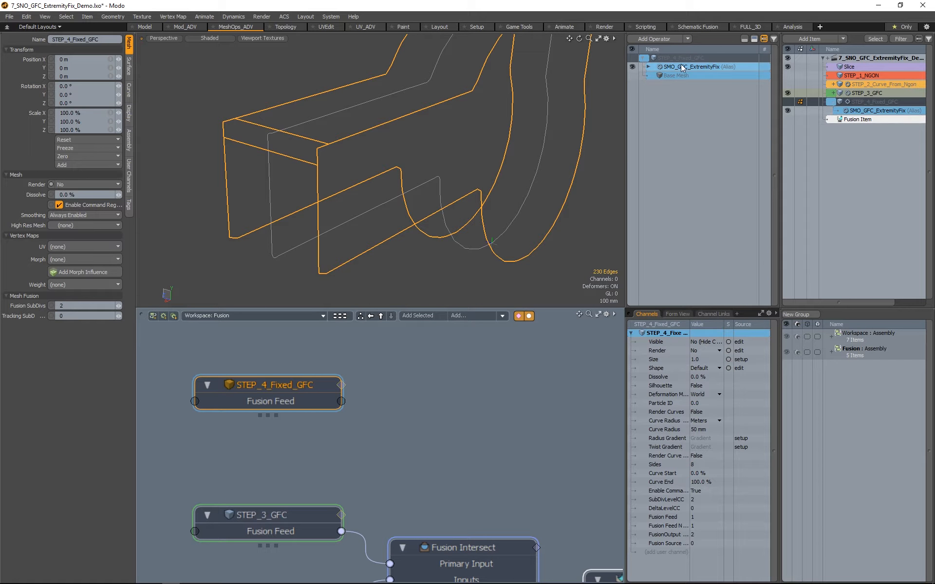
click(712, 68)
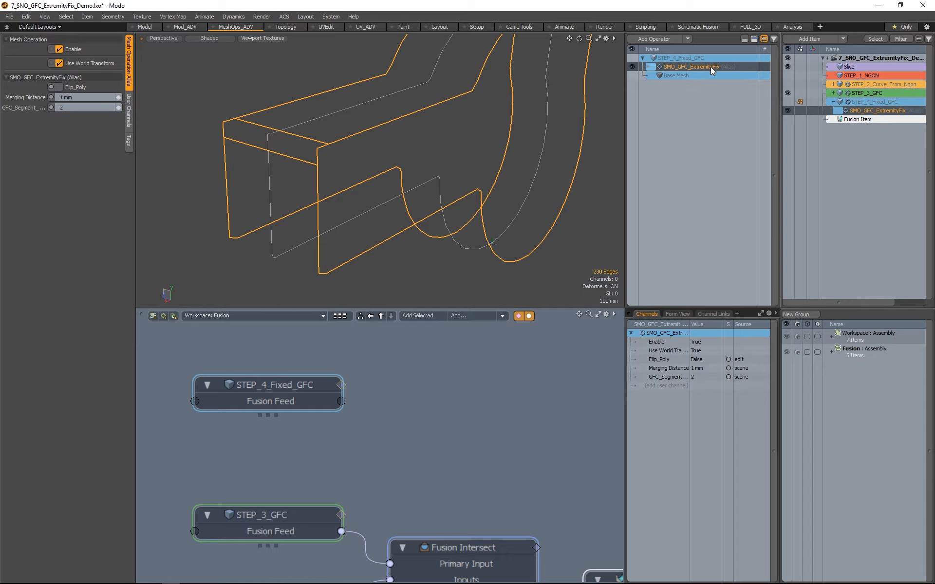
Open the mesh operation preset browser and show the SMO_AssembliesAliases presets, including SMO GFC Loop Fix
click(664, 39)
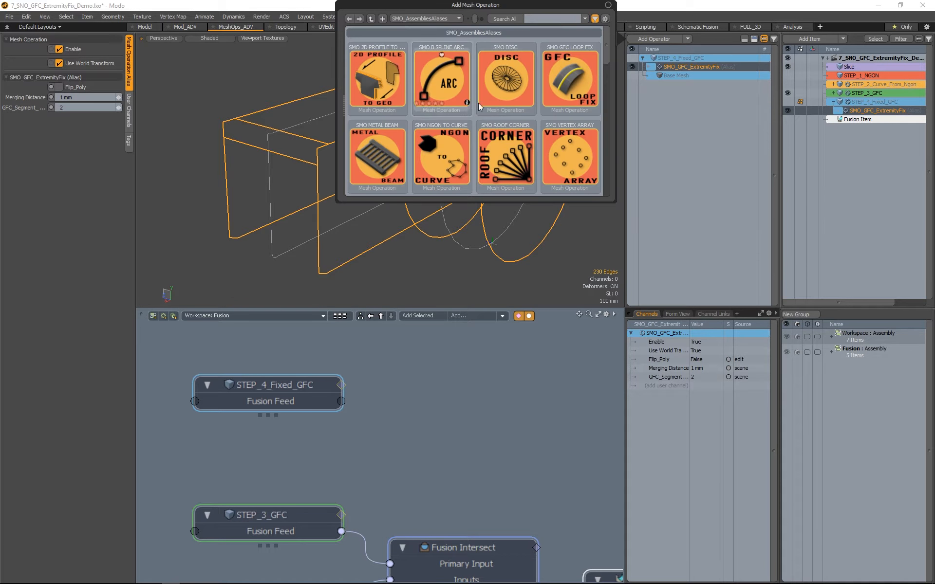
click(447, 19)
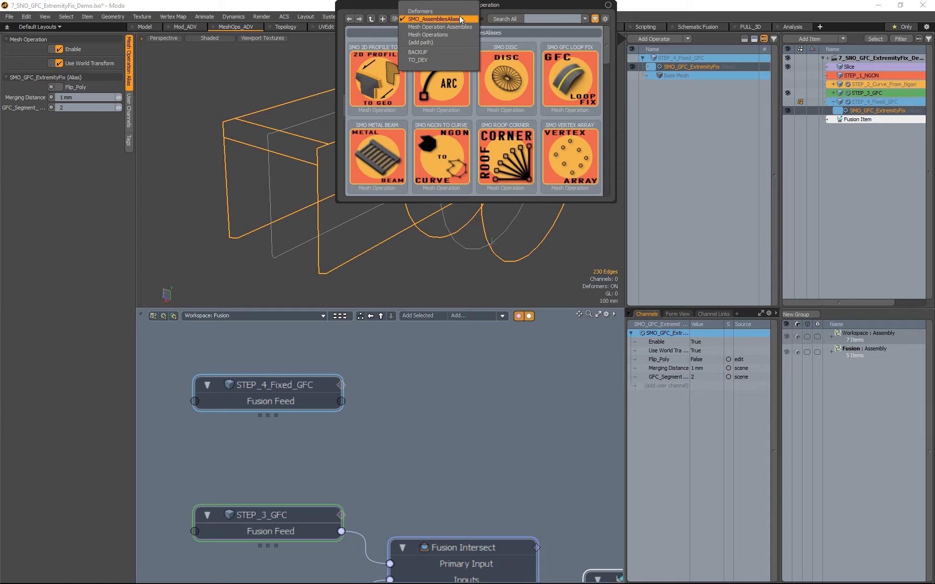
click(535, 8)
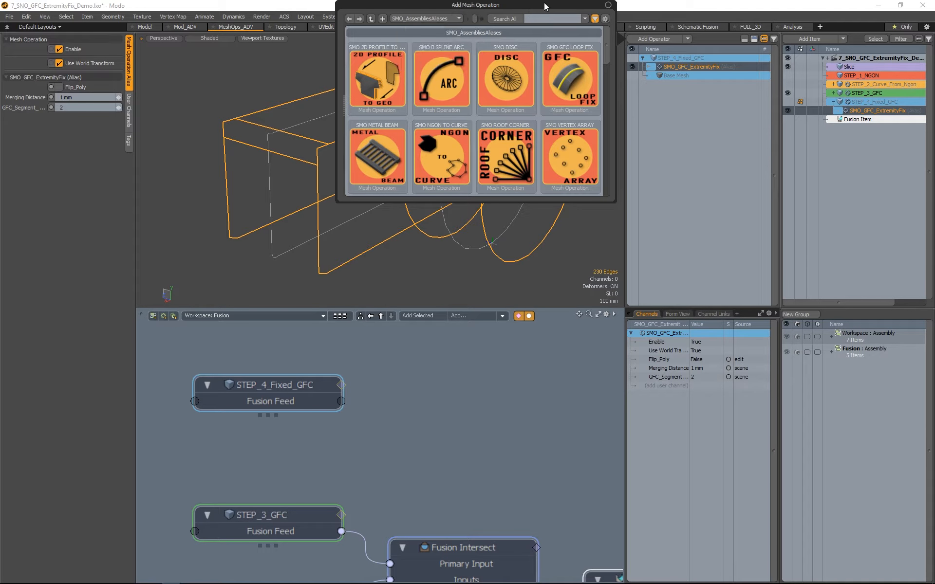
drag(545, 4, 530, 27)
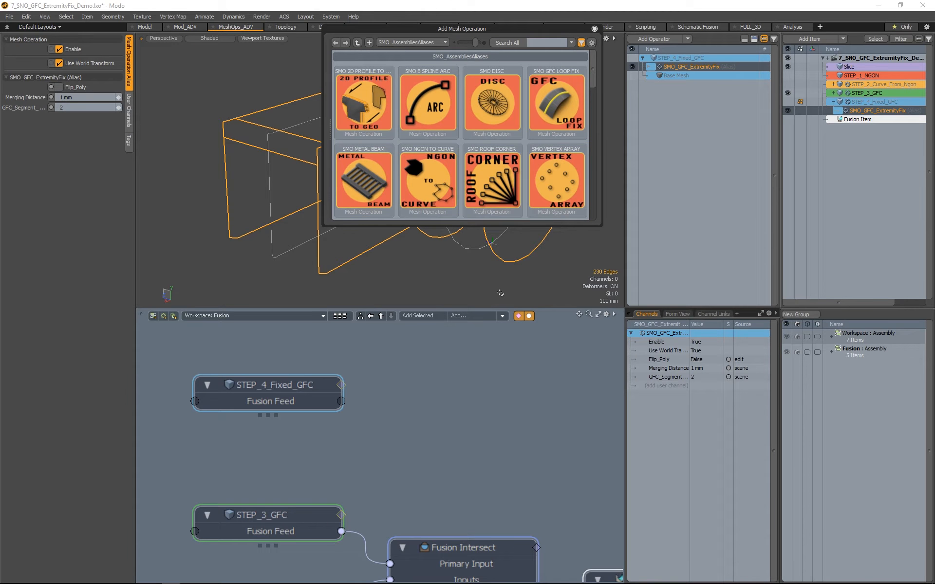
Switch to the Firefox window and view the LOOP FIX MESHOP post at the start of the Twitter profile
mouse_move(99, 576)
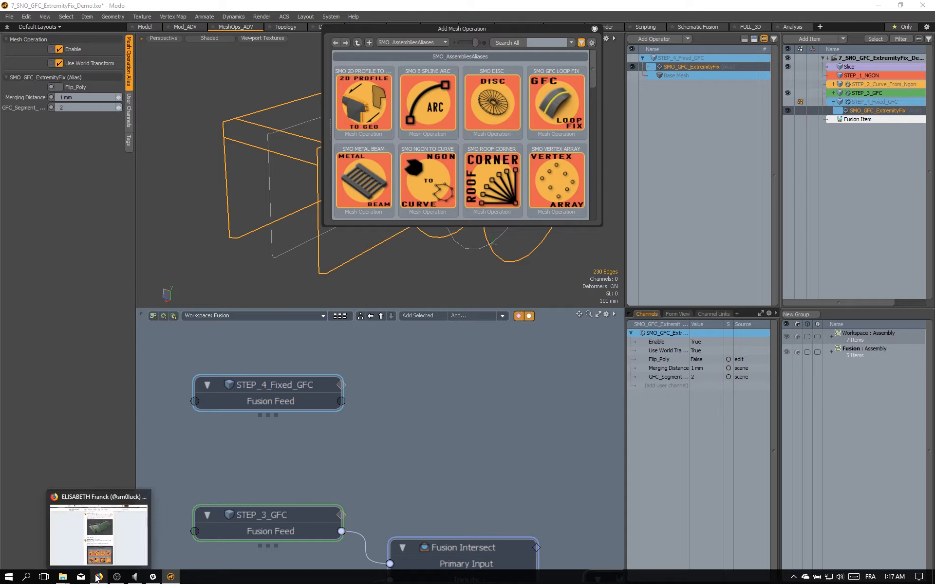
click(104, 538)
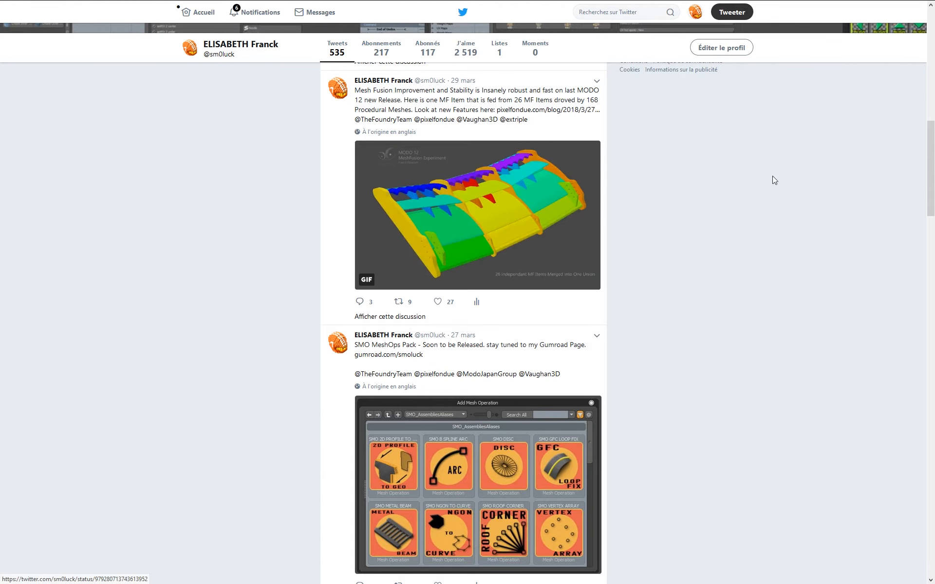
scroll(779, 178, up, 8)
scroll(783, 180, up, 4)
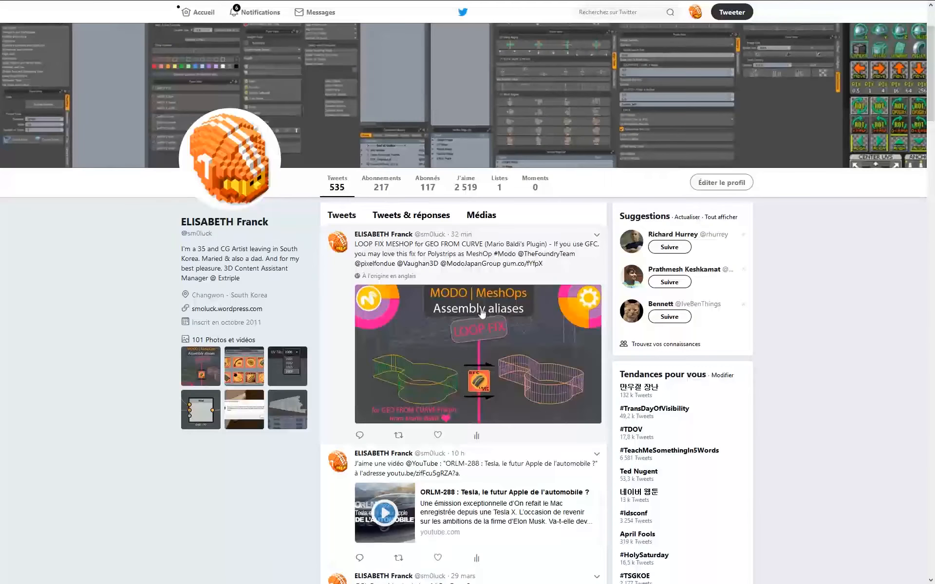
mouse_move(500, 1)
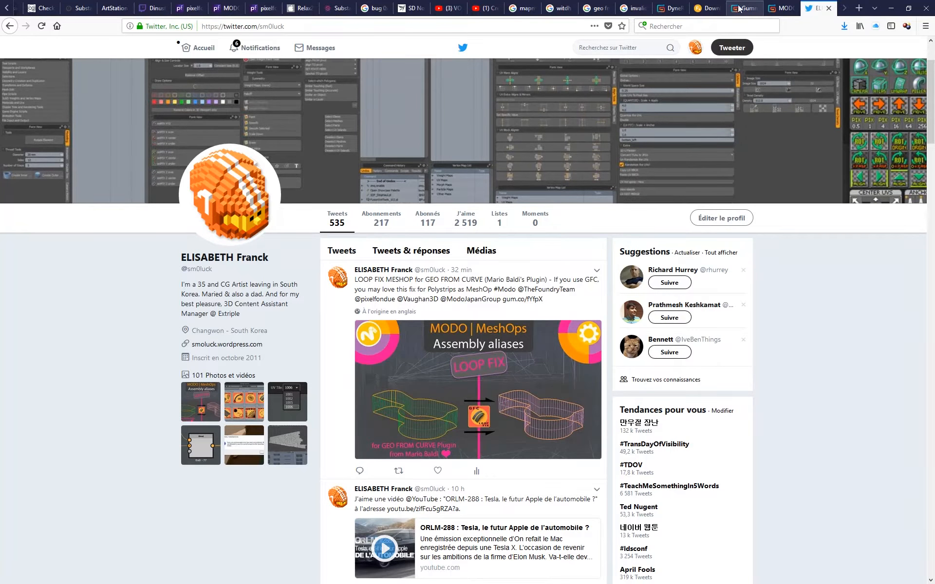
Open the Gumroad page of the LOOP FIX MESHOP for GEO FROM CURVE full screen and read through its description
click(859, 8)
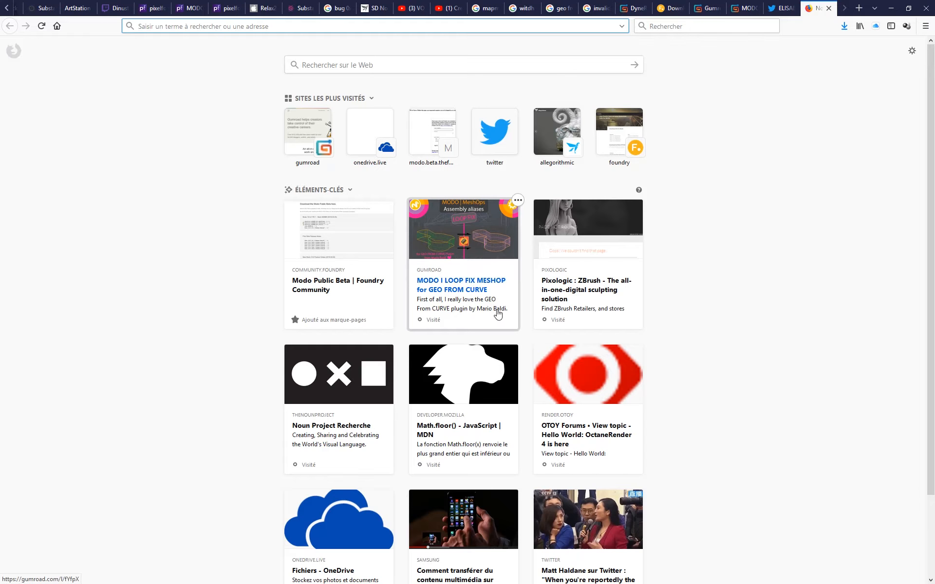
click(747, 8)
key(F11)
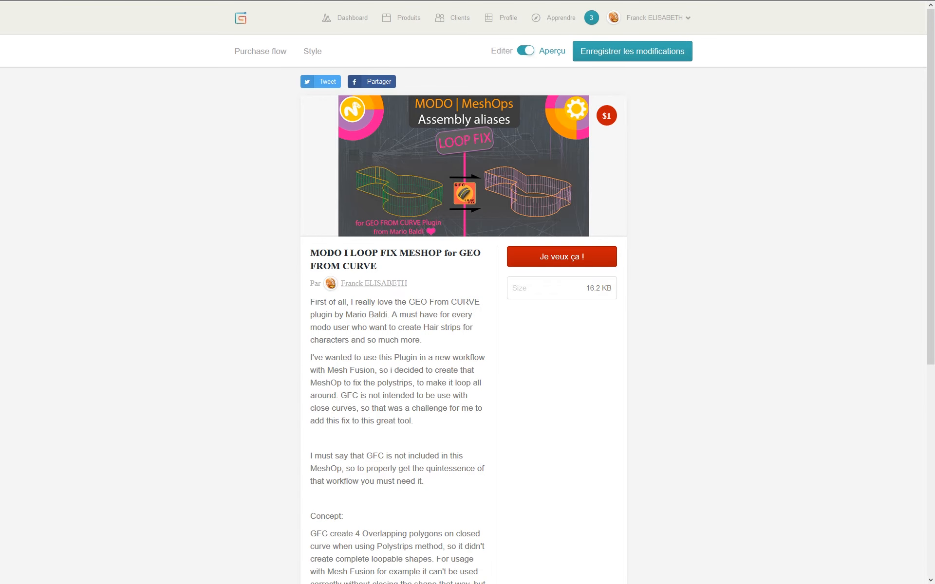
drag(931, 151, 930, 363)
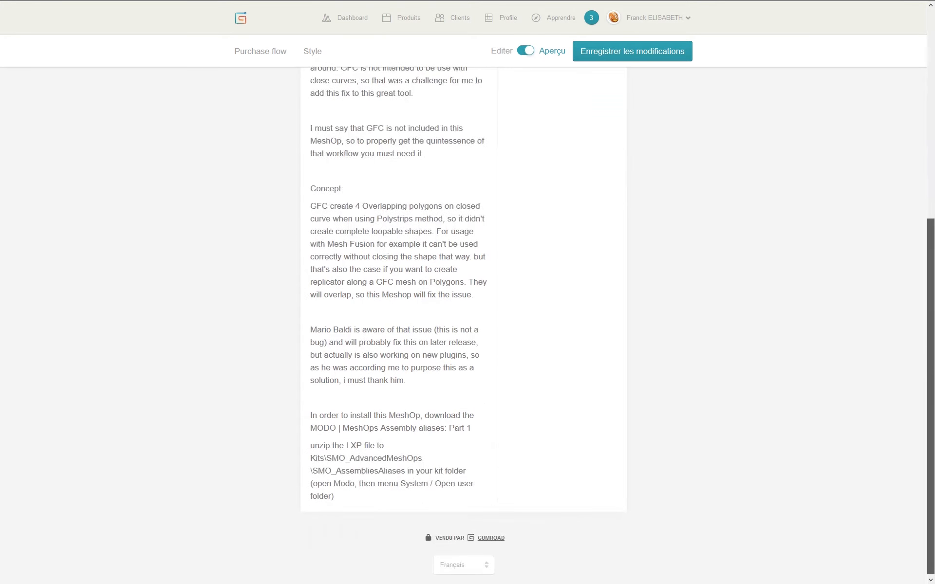
scroll(423, 347, up, 5)
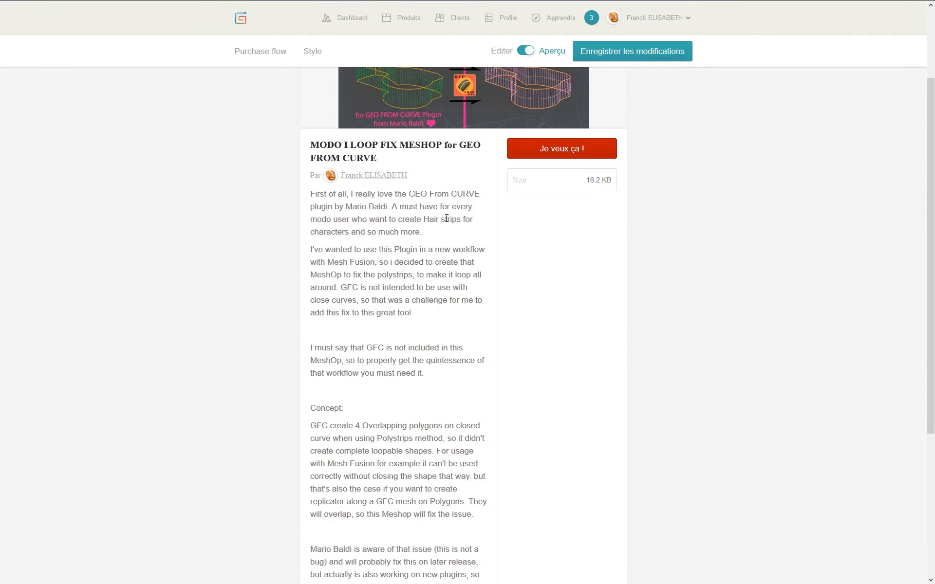
scroll(461, 154, up, 3)
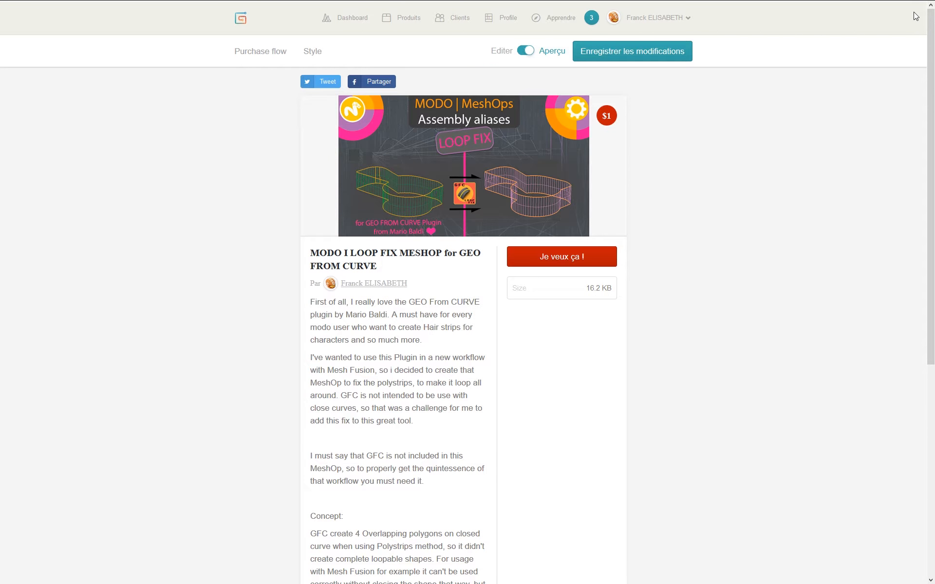
Switch back to Modo, open its user folder and go to Kits\SMO_AdvancedMeshOps in the file explorer
key(alt+Tab)
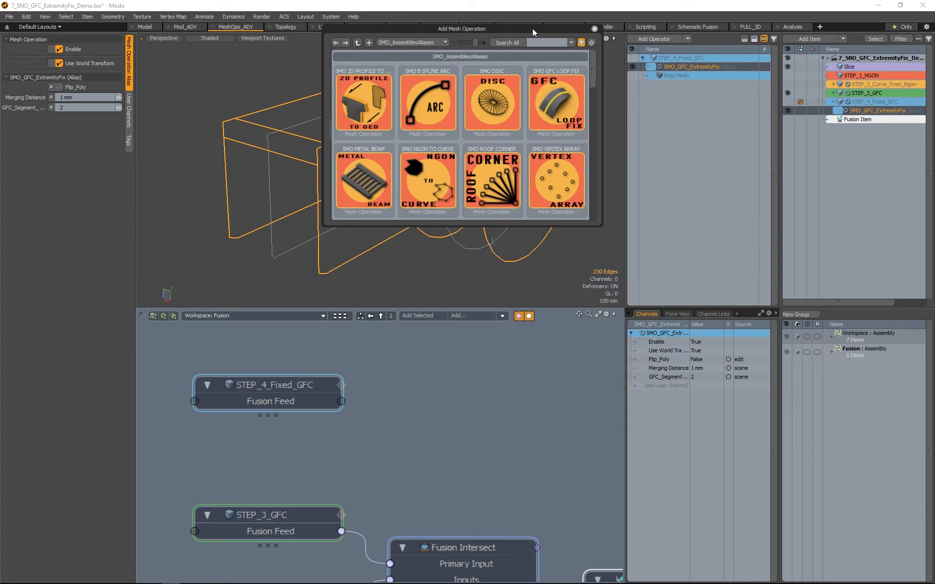
drag(532, 29, 418, 80)
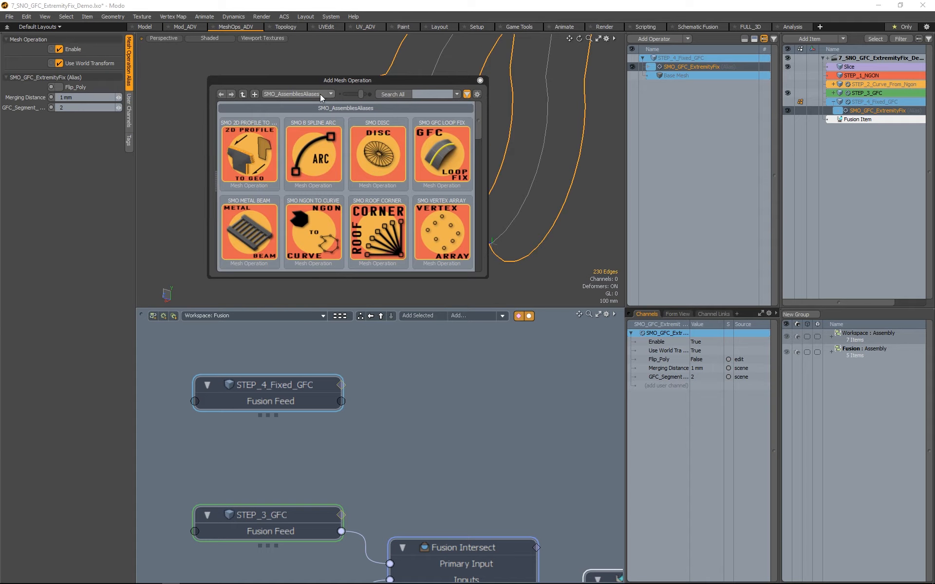
click(335, 19)
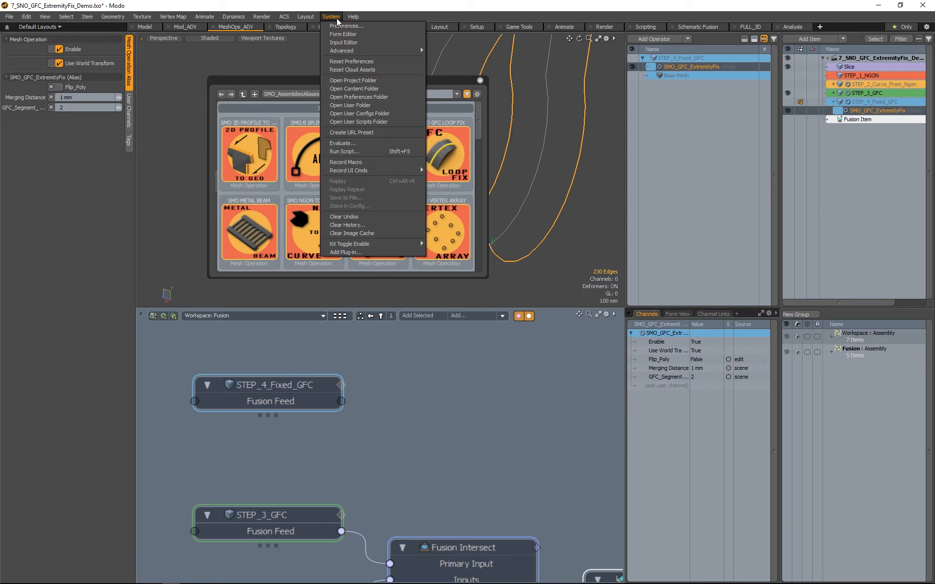
click(355, 106)
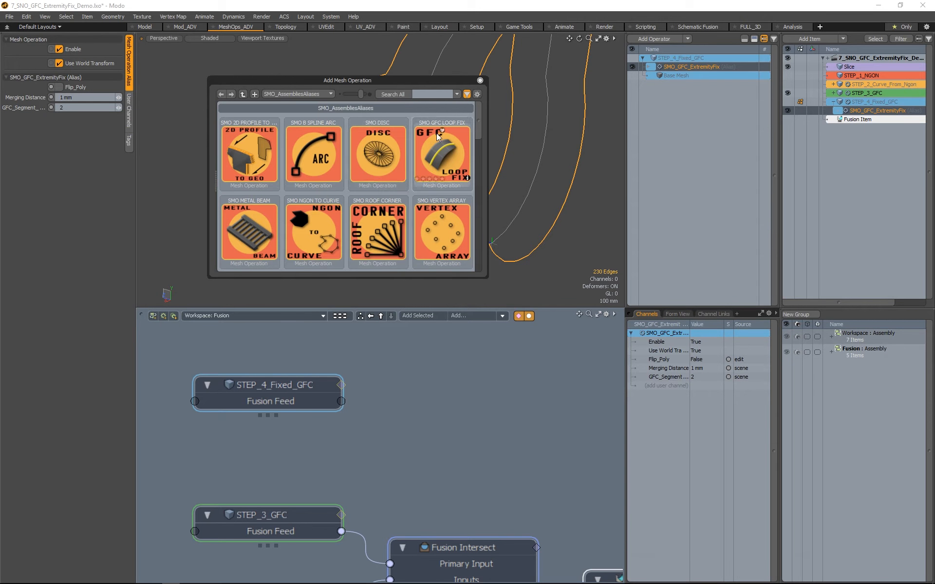
double_click(565, 218)
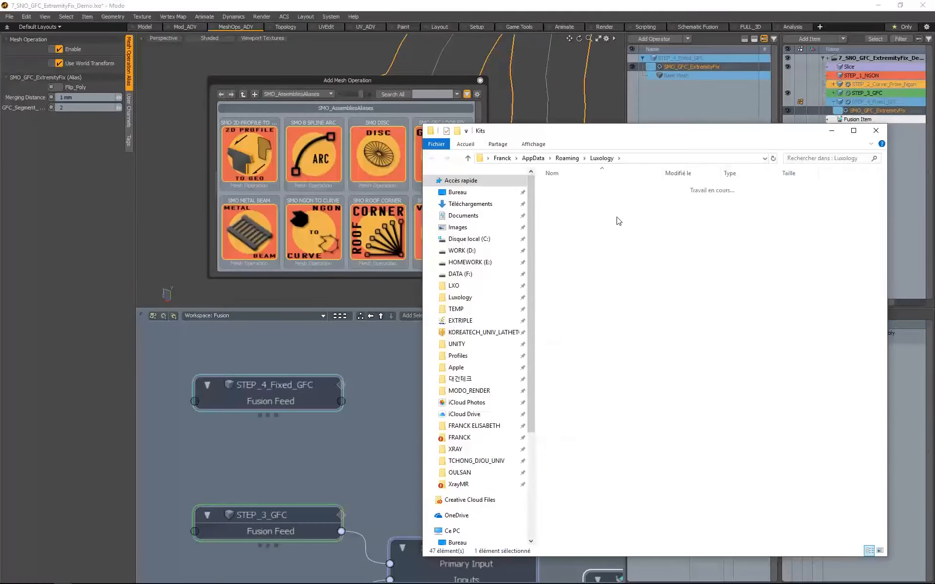
click(574, 494)
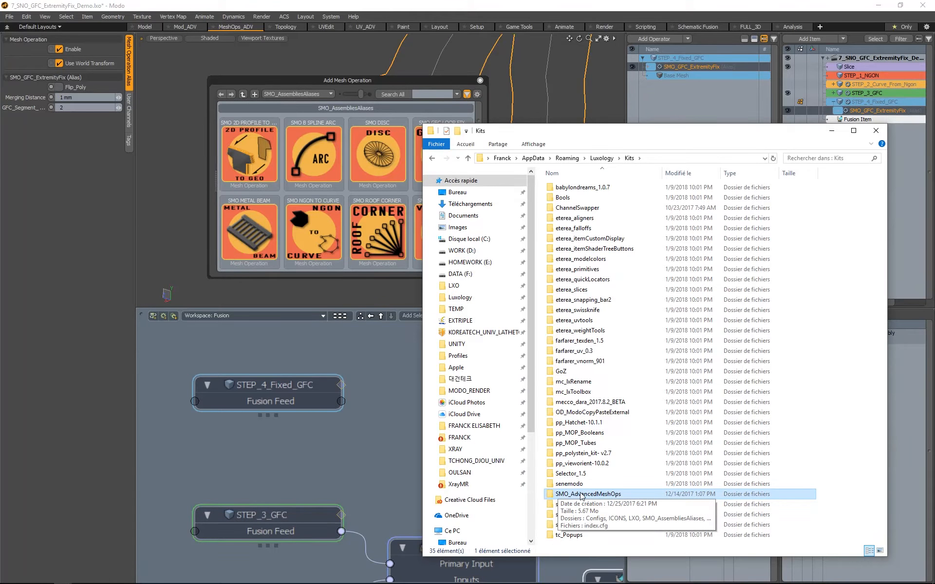
double_click(575, 494)
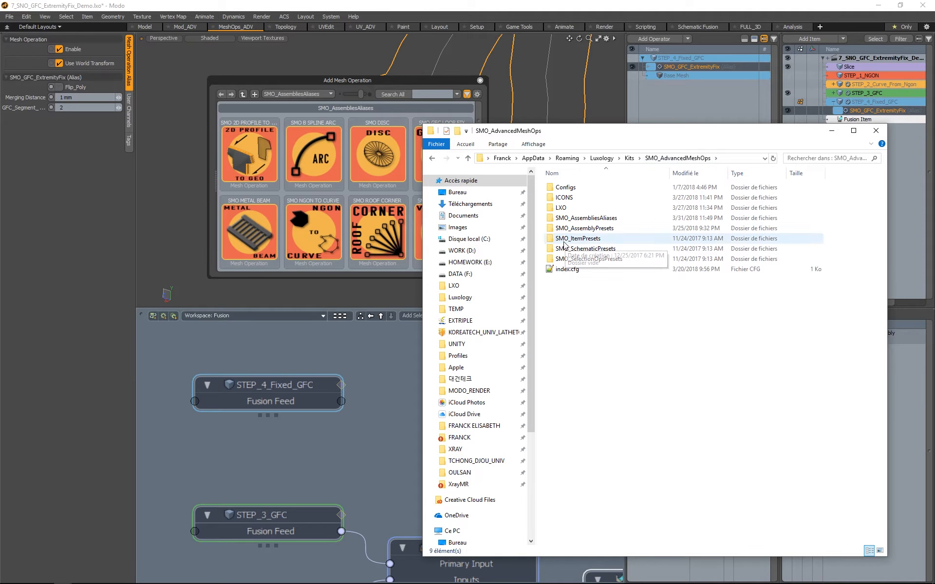
Open the SMO_AssembliesAliases folder and reveal its full path, and close the file explorer and the preset browser
drag(636, 131, 611, 236)
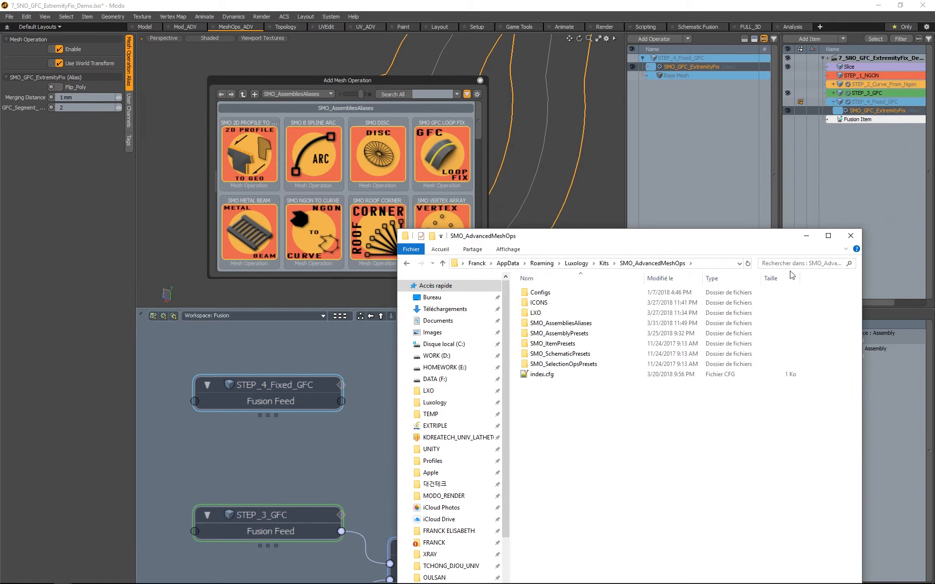
click(553, 324)
double_click(553, 324)
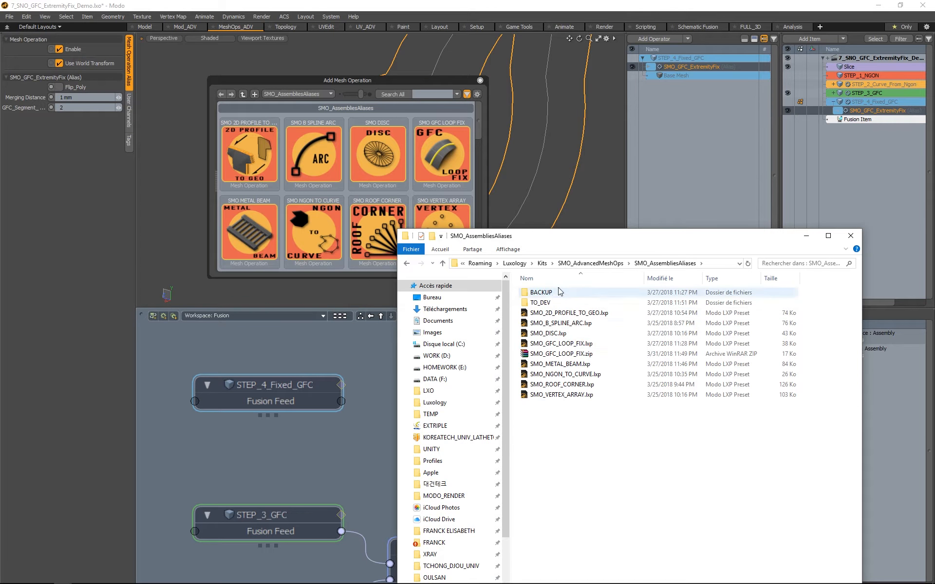
click(700, 263)
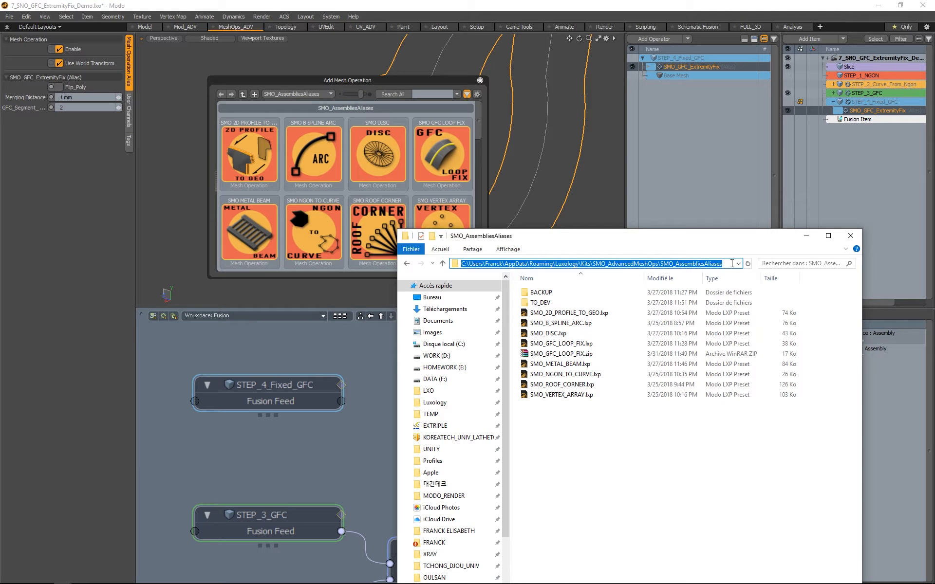
click(851, 236)
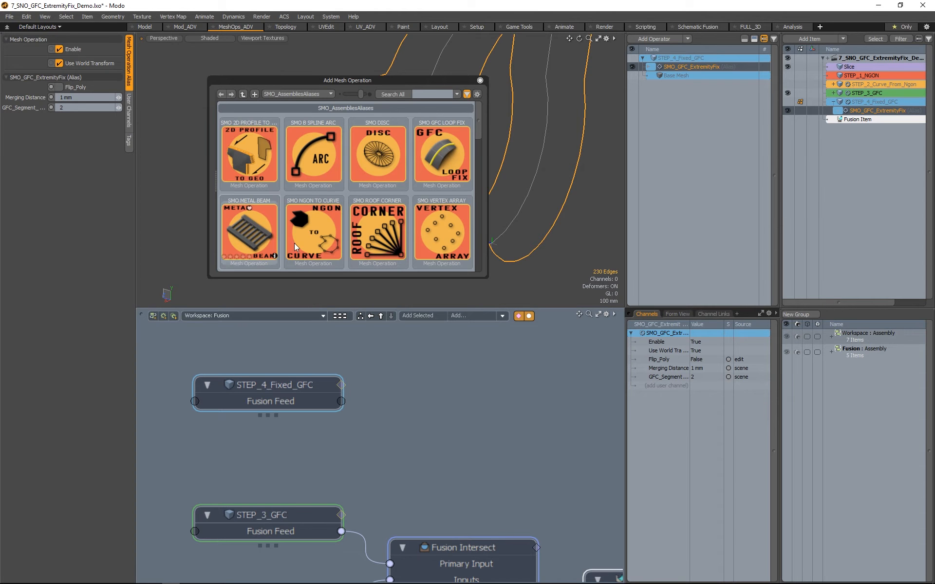
click(480, 81)
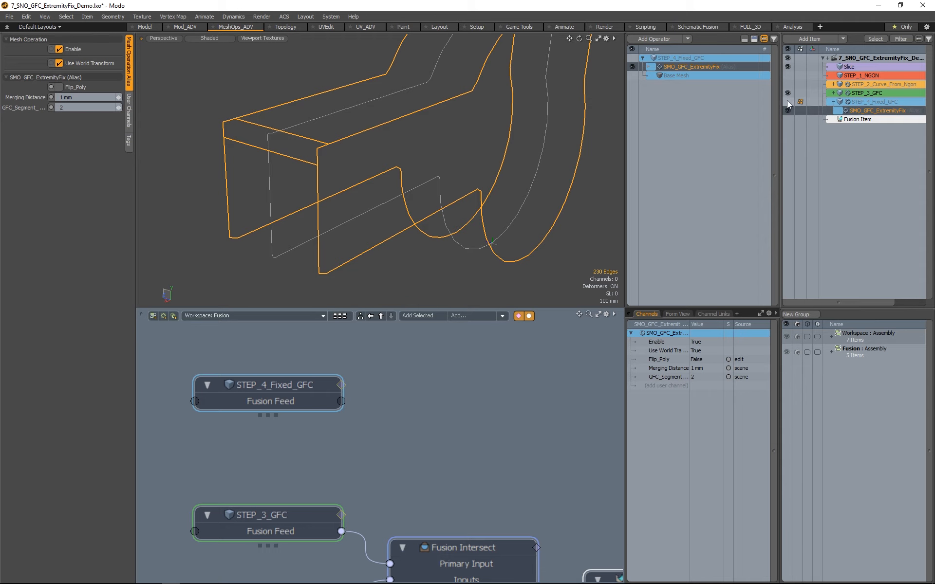
Show STEP_4_Fixed_GFC instead of STEP_3_GFC and select the edge loops along both borders of its strip
click(860, 102)
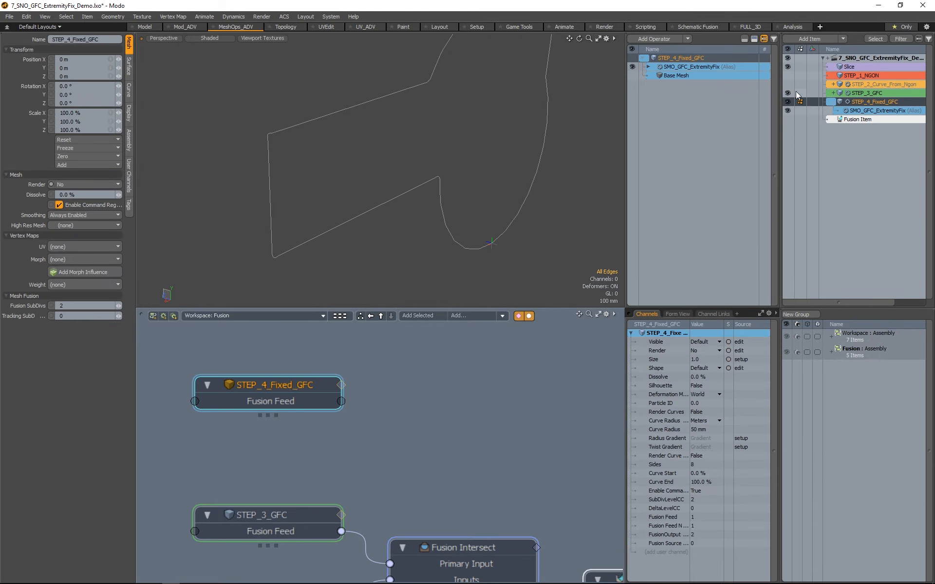
double_click(412, 114)
alt+drag(390, 127, 345, 102)
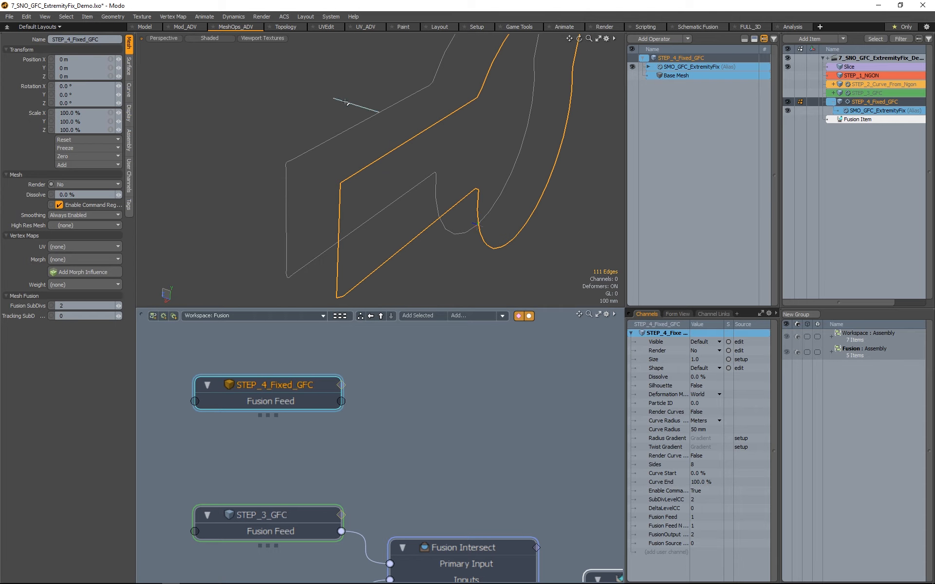
shift+double_click(327, 98)
alt+drag(359, 213, 375, 190)
Select all connected polygons of the STEP_4_Fixed_GFC strip in the Model layout to inspect it, and return to the MeshOps_ADV layout
key(3)
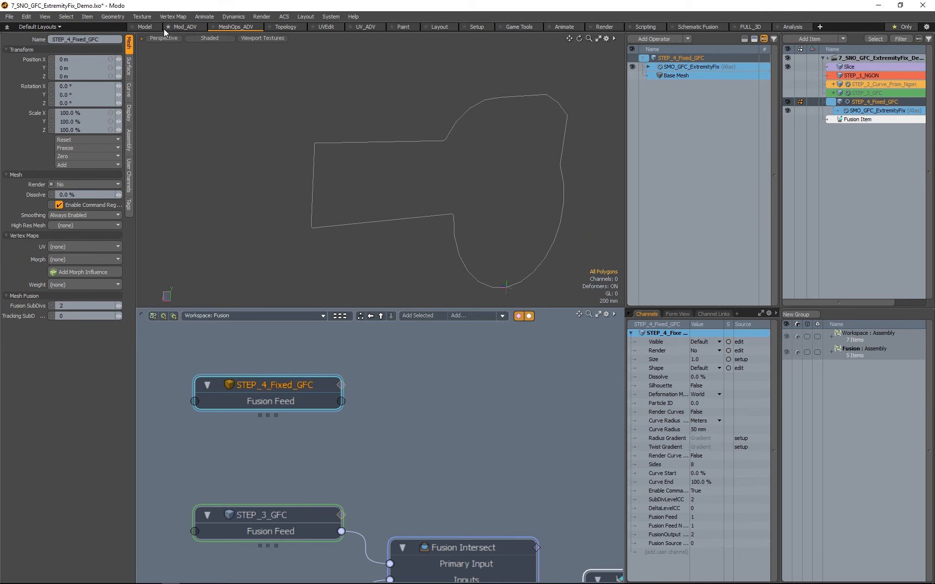
click(149, 28)
mouse_move(428, 171)
alt+mouse_down()
mouse_move(507, 223)
mouse_move(493, 266)
mouse_move(533, 207)
alt+mouse_up()
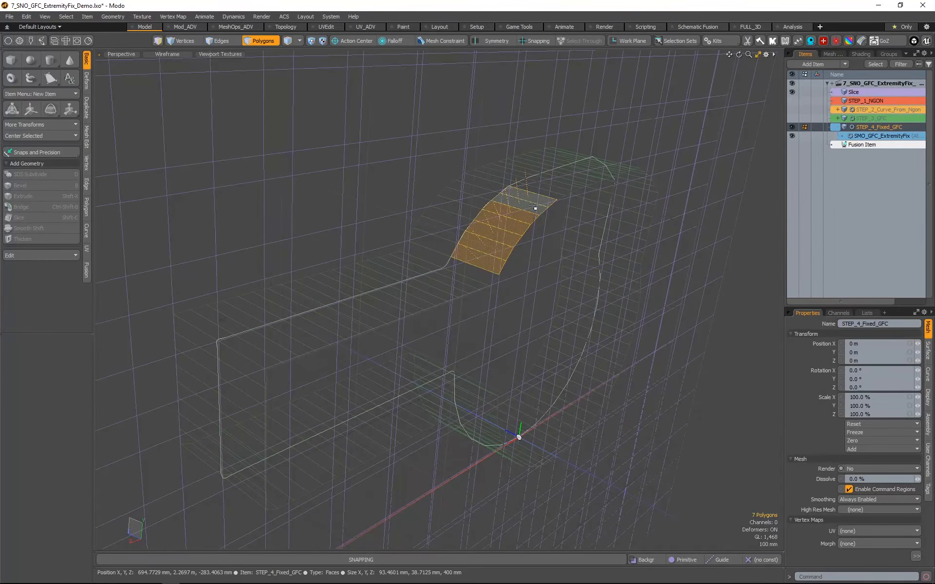
key(bracketright)
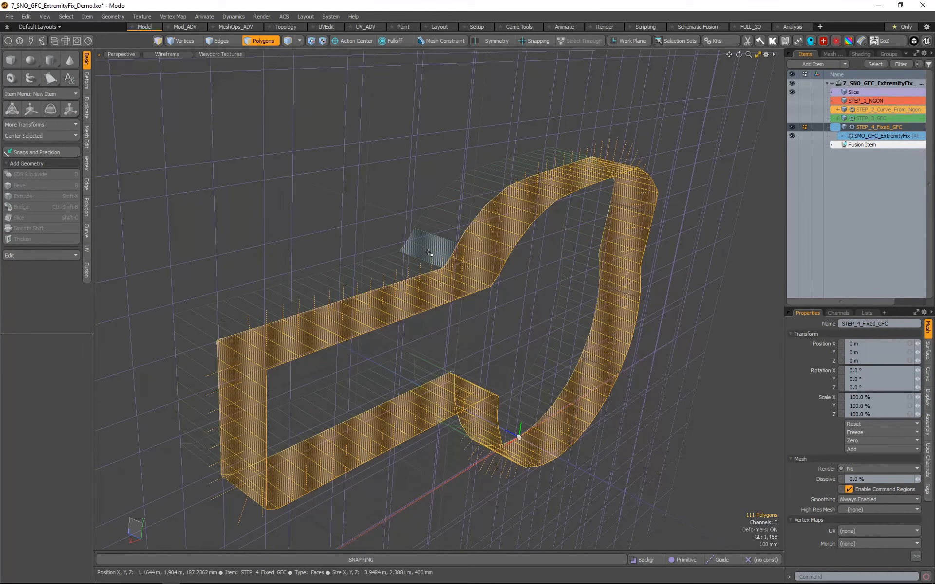
alt+drag(505, 305, 508, 284)
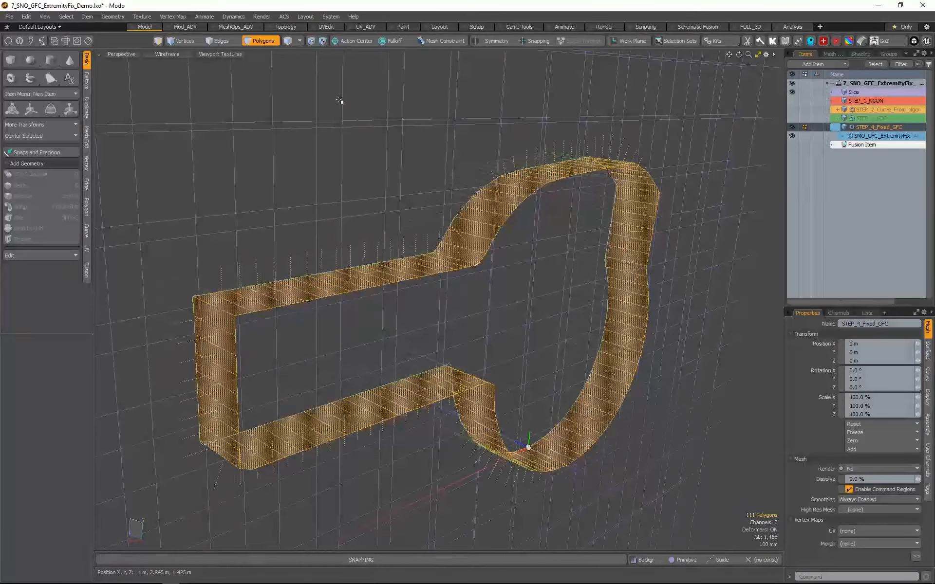
click(342, 101)
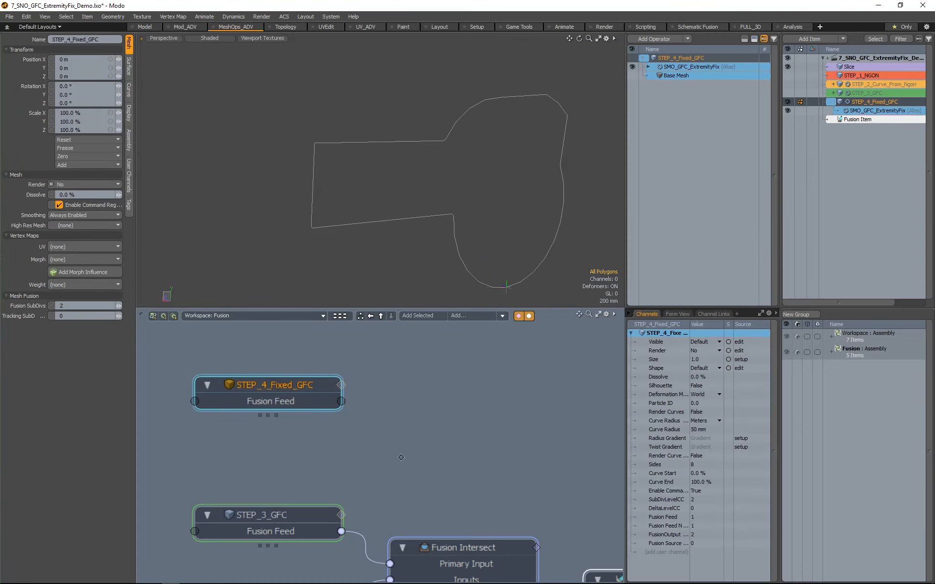
Disconnect STEP_3_GFC from the Primary Input of Fusion Intersect and move its node away from the fusion tree
alt+drag(400, 457, 336, 391)
key(Delete)
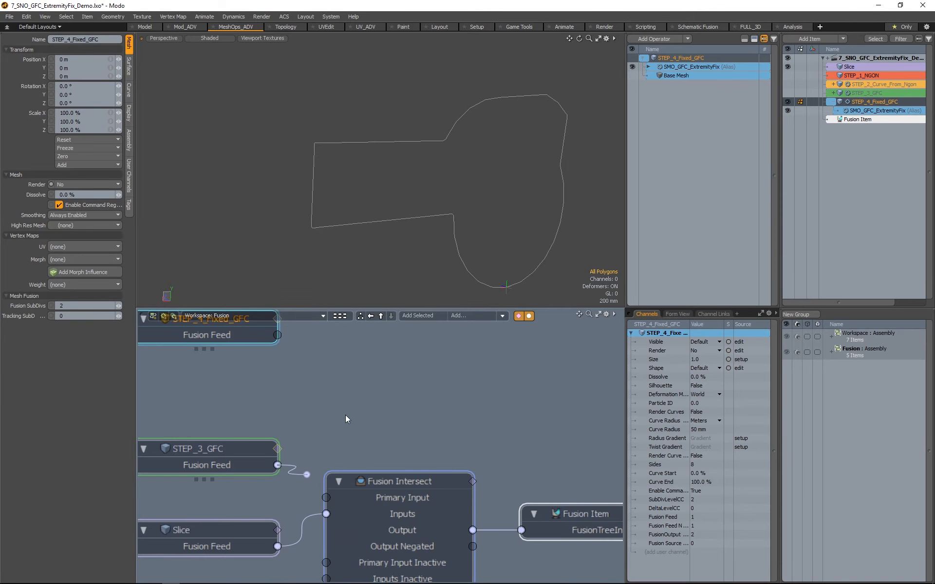
alt+drag(228, 426, 299, 445)
drag(291, 484, 582, 339)
Place the STEP_4_Fixed_GFC node above Slice and connect its Fusion Feed to the Primary Input of Fusion Intersect
alt+drag(449, 412, 445, 445)
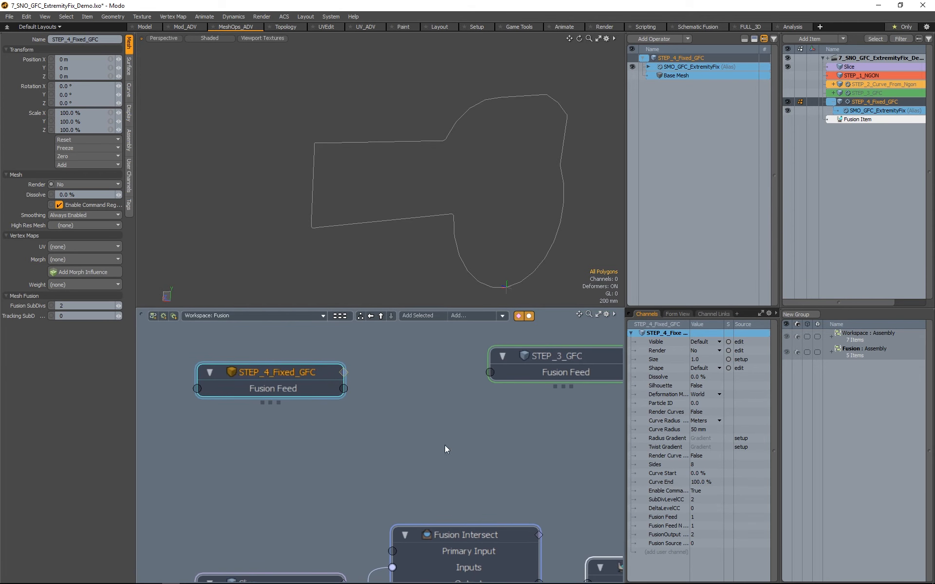
drag(286, 377, 302, 507)
mouse_move(347, 478)
alt+mouse_down()
mouse_move(322, 367)
mouse_move(292, 384)
mouse_move(372, 432)
alt+mouse_up()
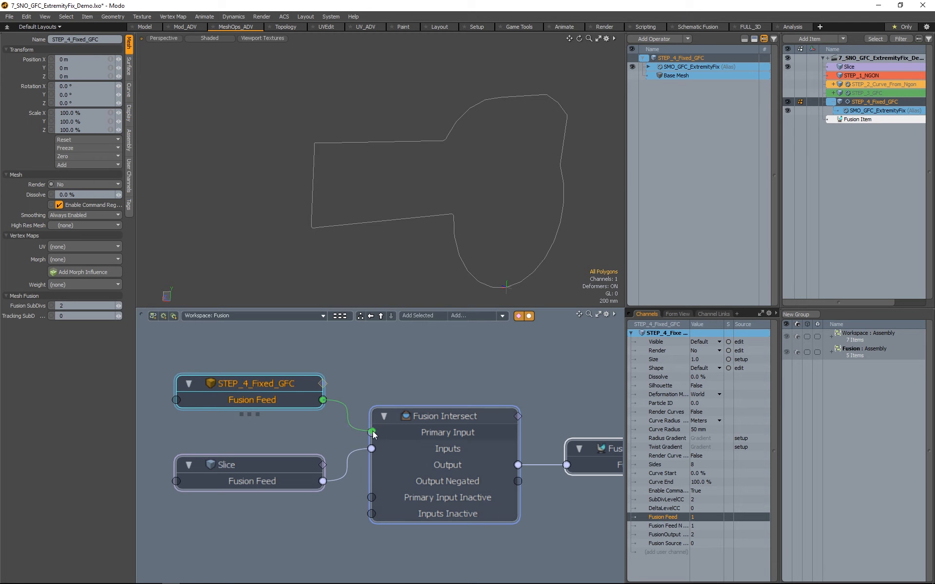
Select the Fusion Item and inspect the shape cut with STEP_4_Fixed_GFC from several sides
click(875, 120)
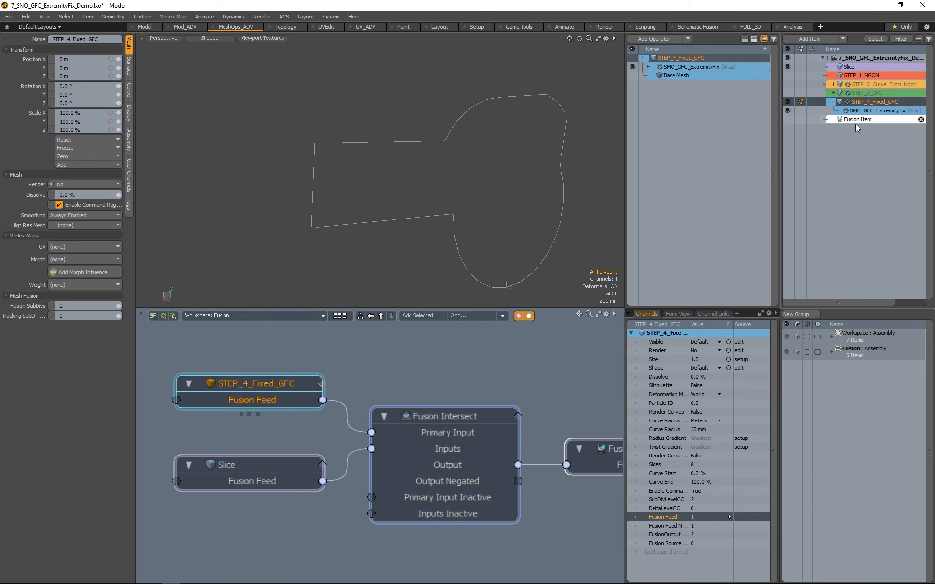
alt+drag(336, 218, 360, 222)
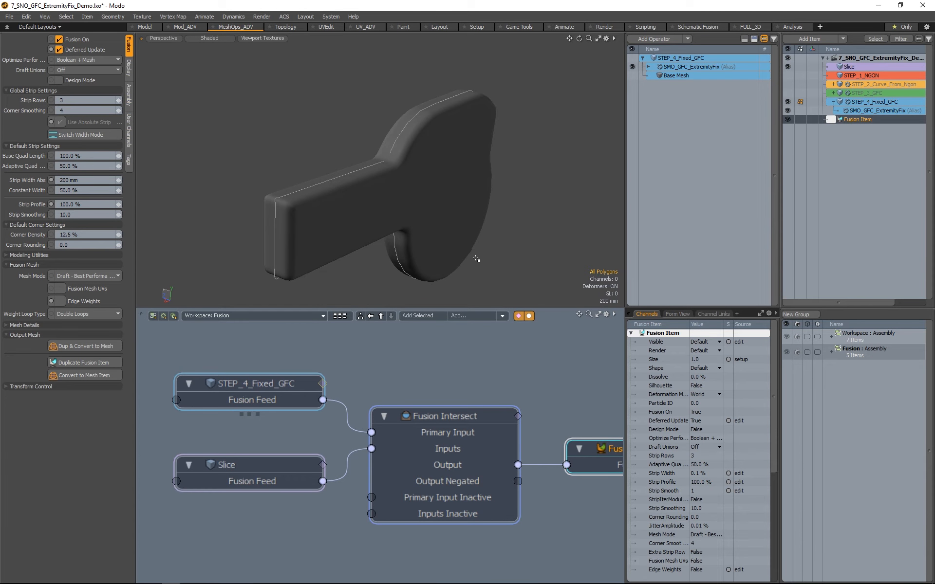
alt+drag(476, 260, 372, 175)
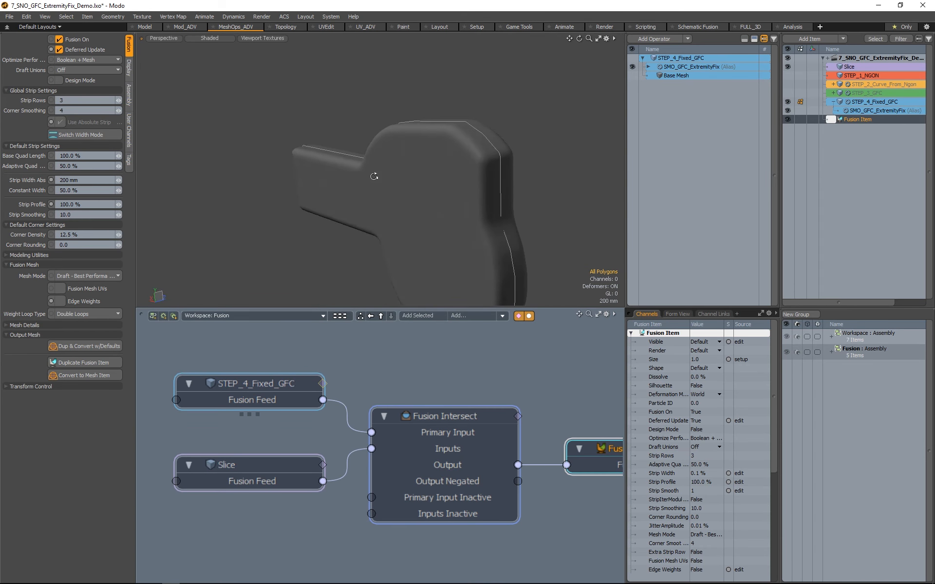
Select STEP_4_Fixed_GFC, overlay wireframes on the meshes, and compare its closed strip with the fused shape
click(471, 156)
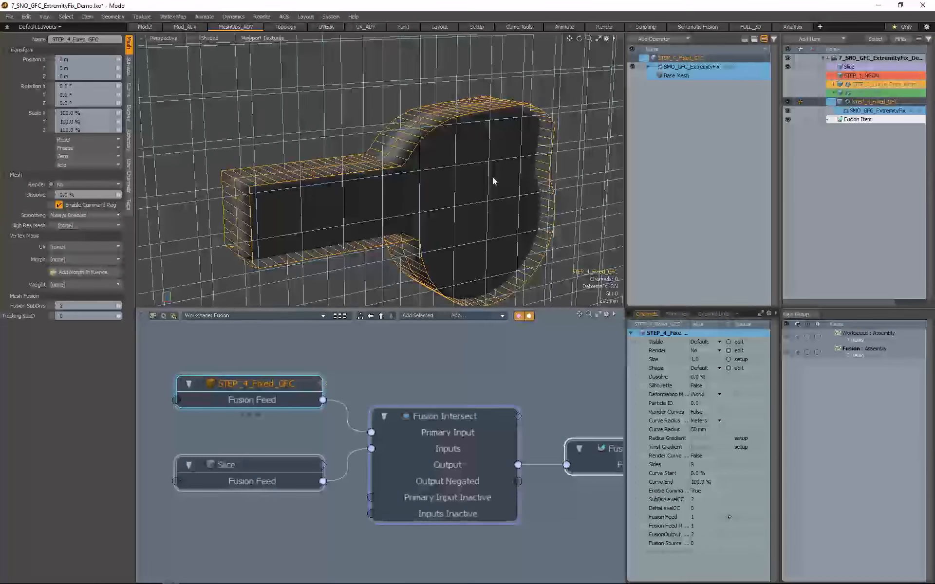
key(ctrl+3)
click(554, 177)
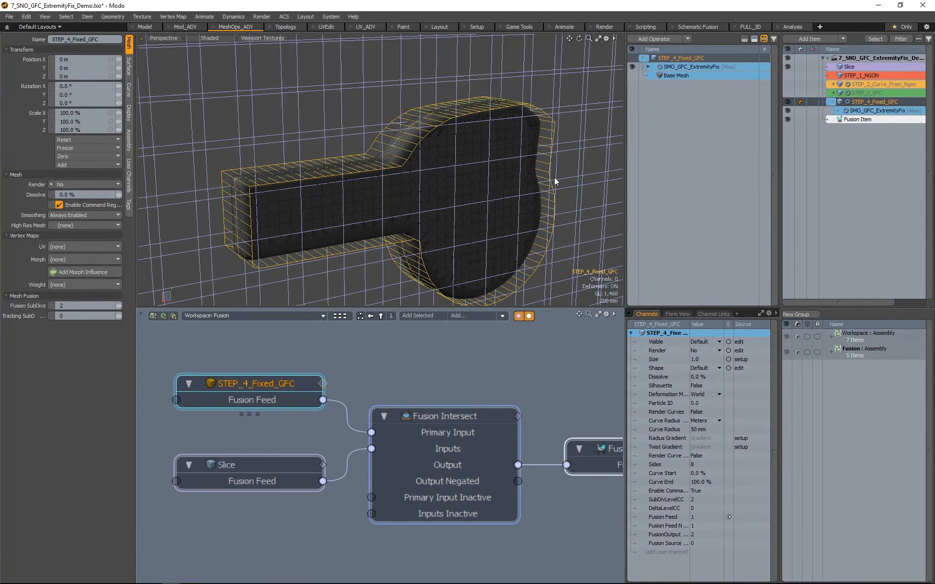
alt+drag(546, 89, 404, 225)
scroll(413, 176, up, 5)
scroll(454, 199, down, 5)
alt+drag(454, 199, 694, 138)
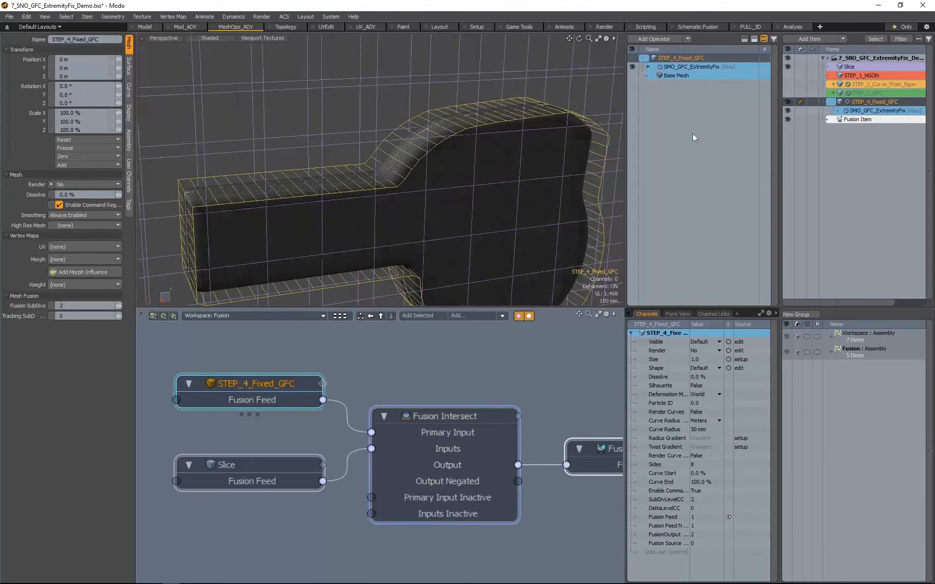
Show STEP_1_NGON, hide STEP_4_Fixed_GFC, and make STEP_1_NGON the mesh being edited
click(788, 75)
click(787, 102)
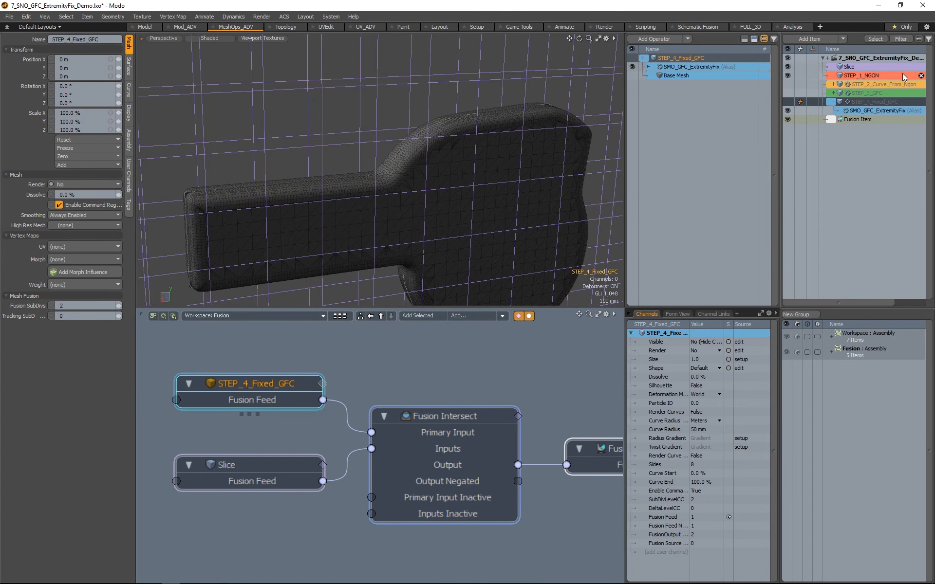
click(902, 75)
Select the upper vertex at the handle end of STEP_1_NGON and move it well upward to form a pointed corner
scroll(482, 216, down, 5)
alt+drag(483, 211, 420, 212)
key(1)
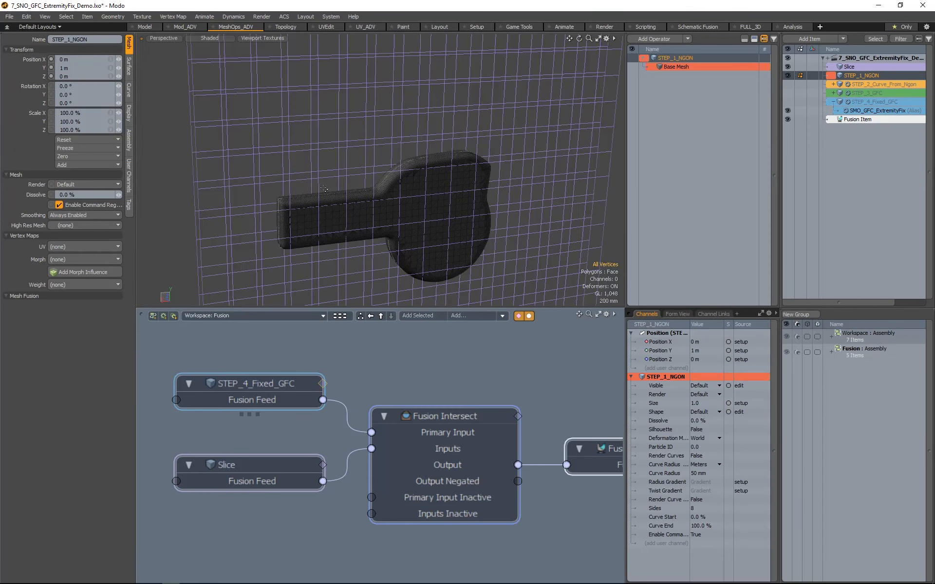
right_drag(262, 200, 296, 192)
key(y)
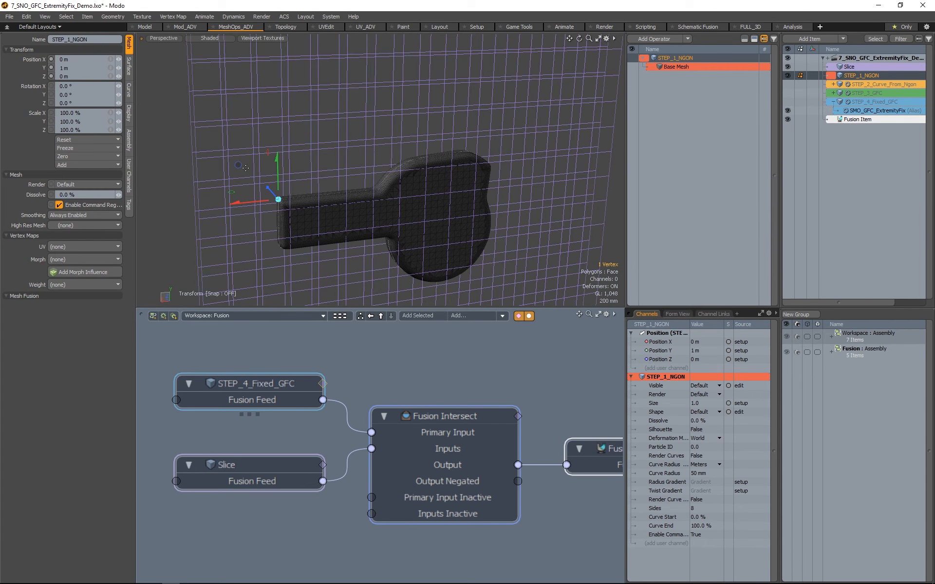
drag(246, 168, 278, 90)
key(space)
Bevel the raised vertex of STEP_1_NGON to blunt its pointed corner and check the updated fused shape
alt+drag(298, 192, 268, 195)
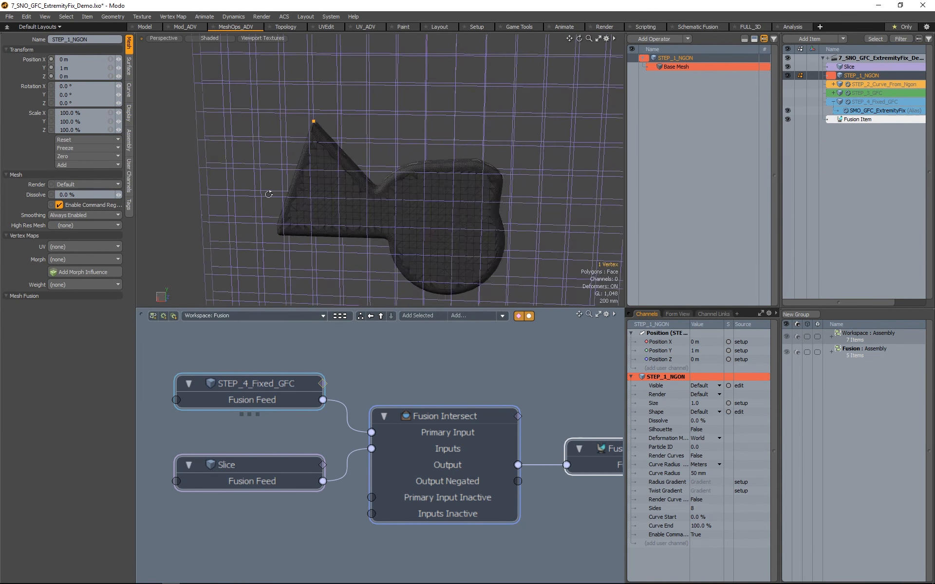
scroll(268, 194, up, 5)
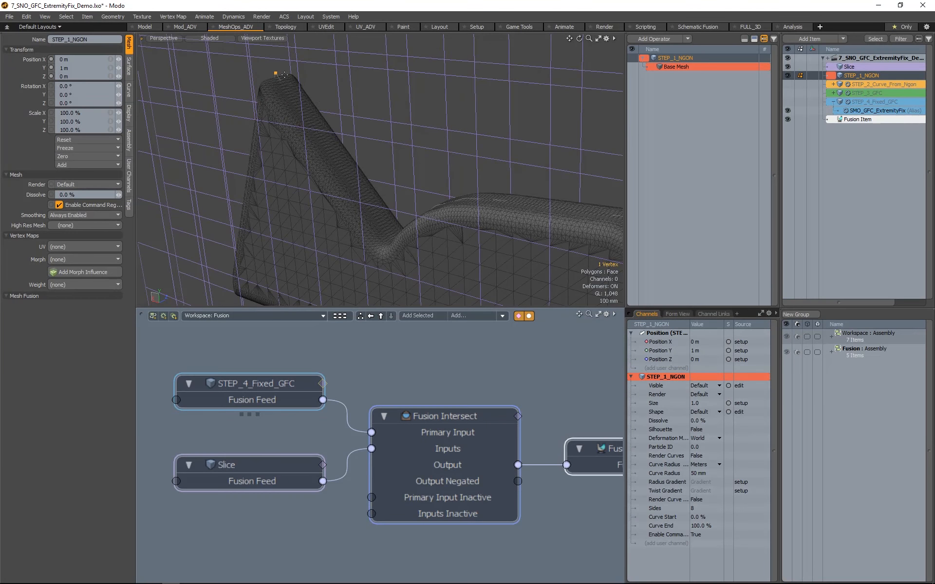
key(b)
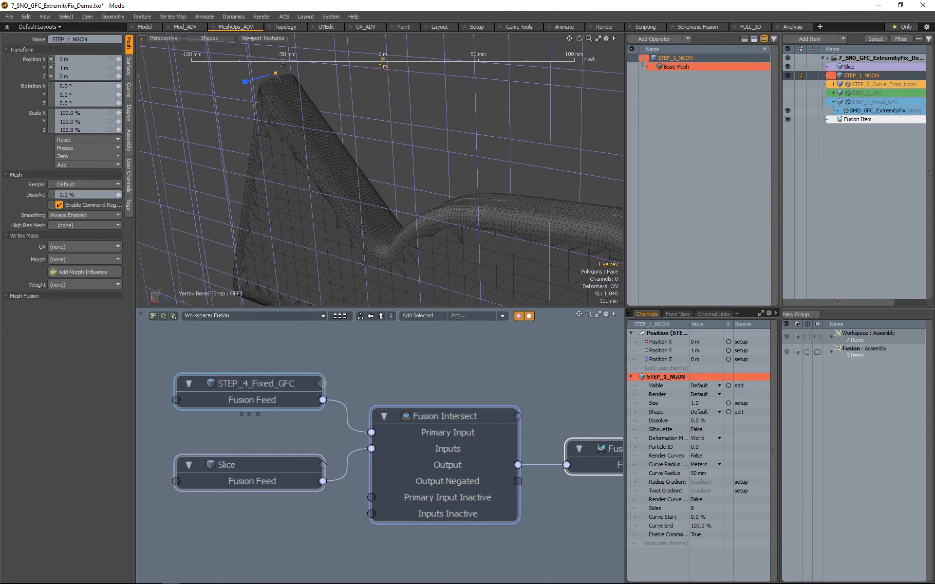
drag(276, 75, 300, 109)
key(space)
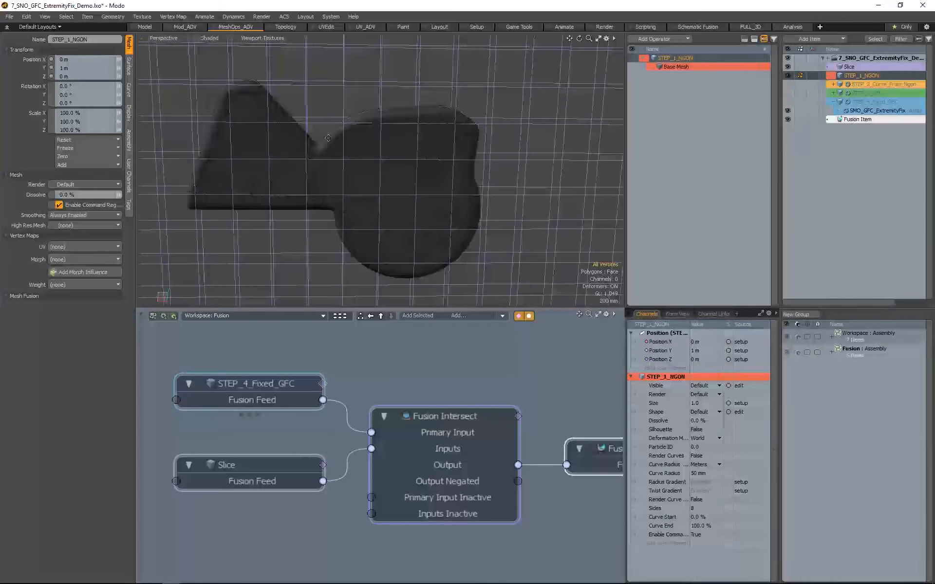
mouse_move(370, 161)
alt+mouse_down()
mouse_move(380, 151)
mouse_move(375, 161)
mouse_move(385, 161)
alt+mouse_up()
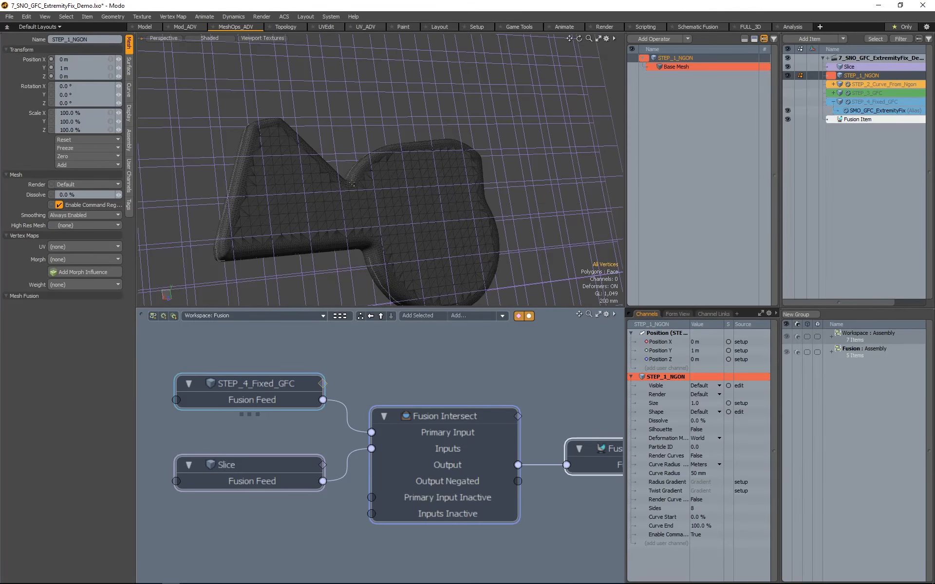
Switch to Firefox, view the Gumroad product page and the Twitter post for the Loop Fix MeshOp, and return to Modo
key(alt+Tab)
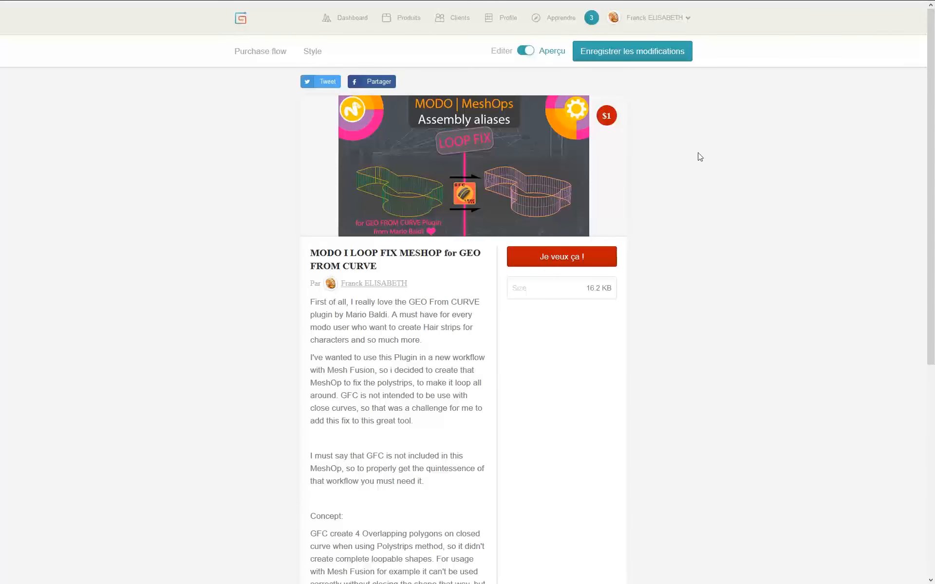
mouse_move(591, 4)
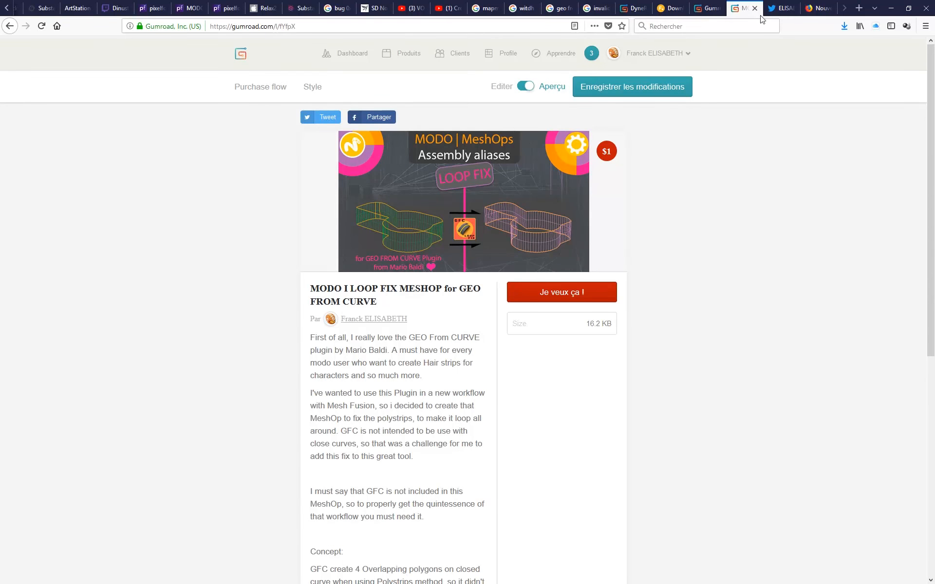
click(773, 8)
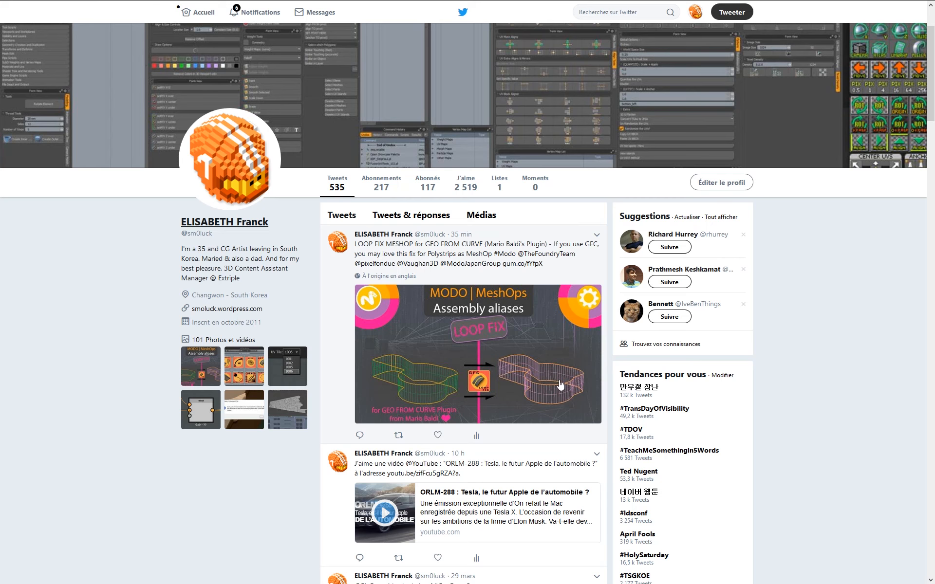
key(alt+Tab)
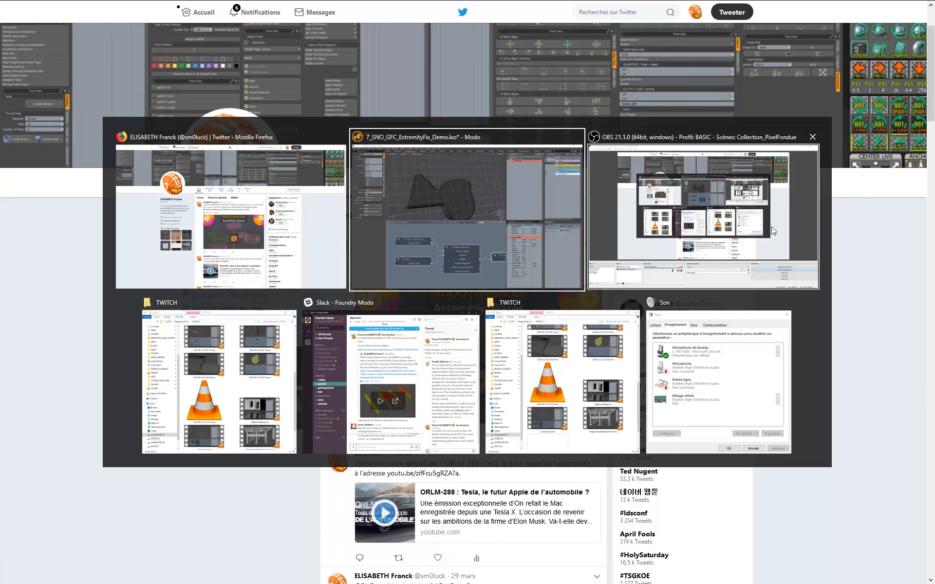